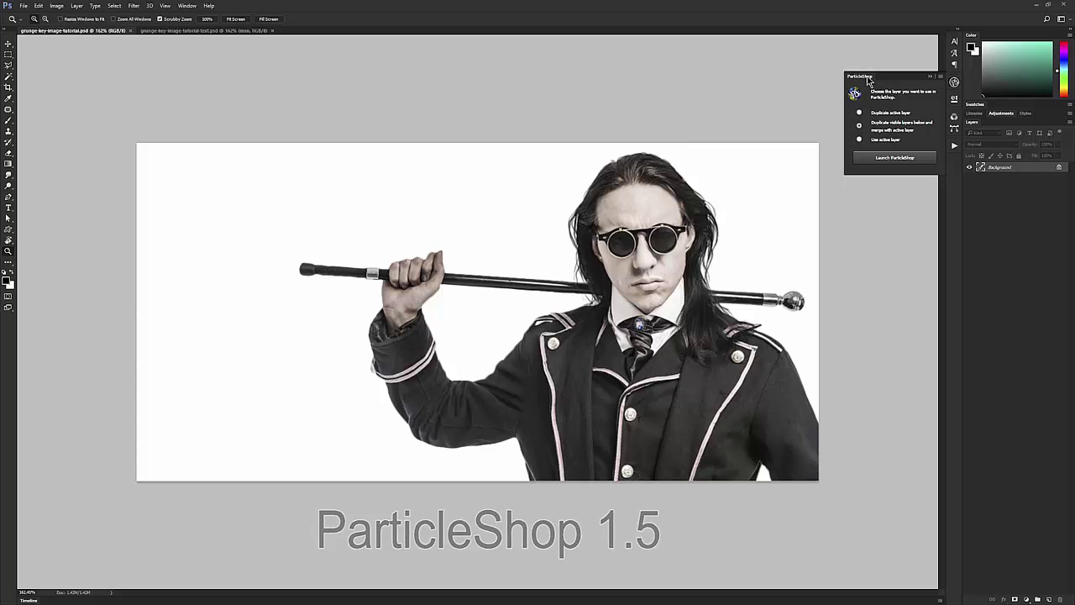
# Launch ParticleShop from its extension panel with the option to duplicate the active layer.
pyautogui.click(190, 7)
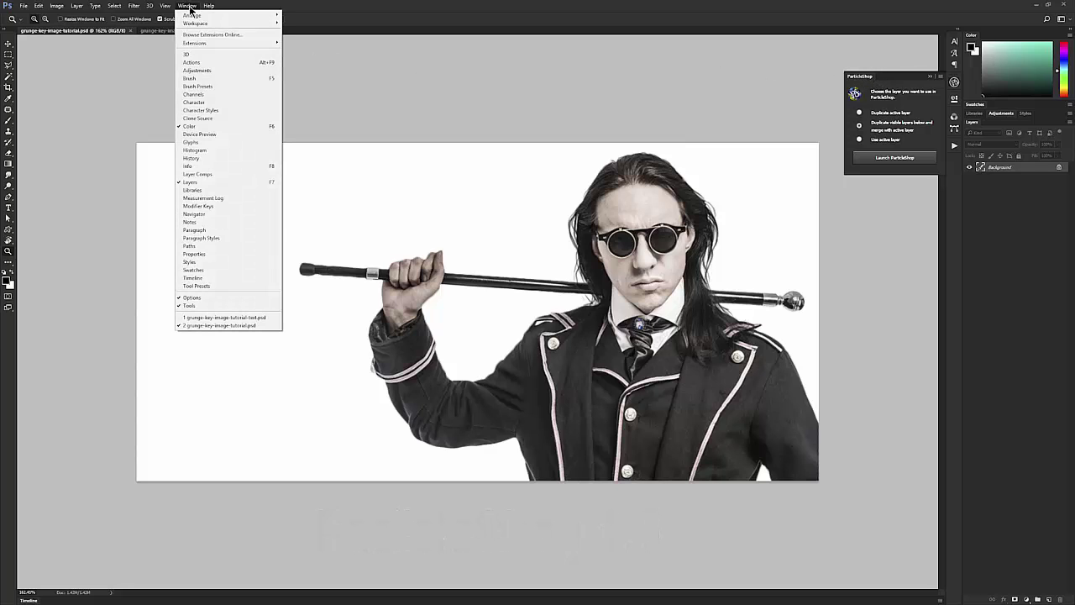
pyautogui.moveTo(212, 43)
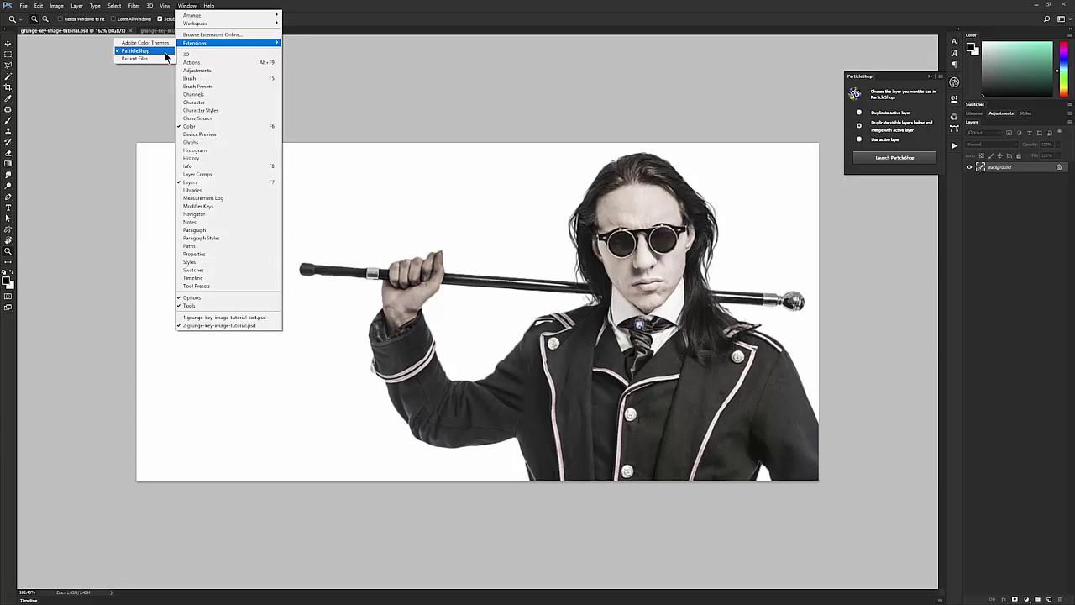
pyautogui.click(905, 21)
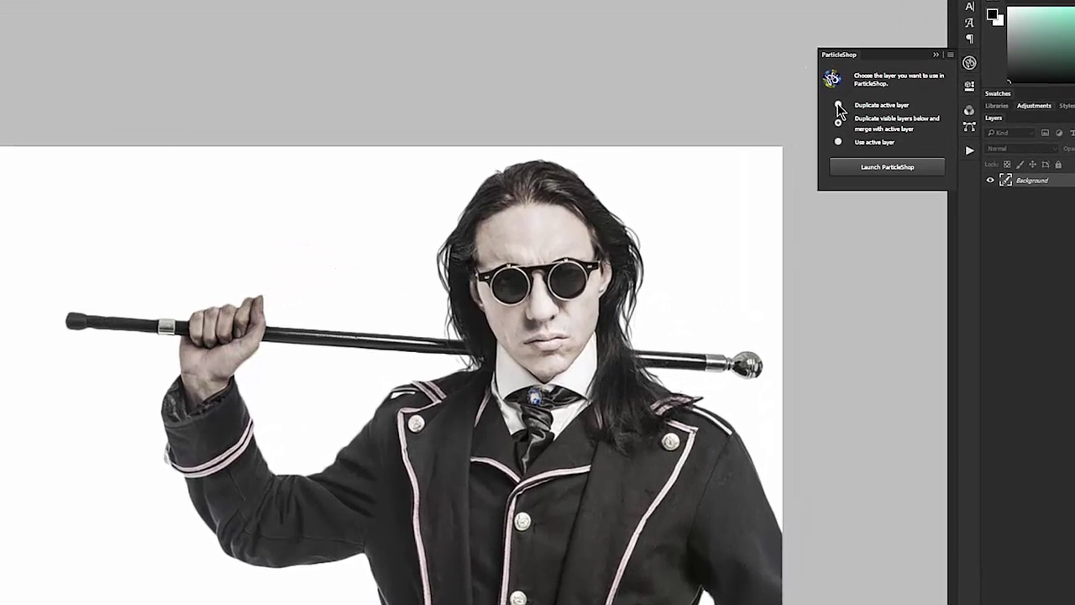
pyautogui.click(859, 113)
pyautogui.click(881, 168)
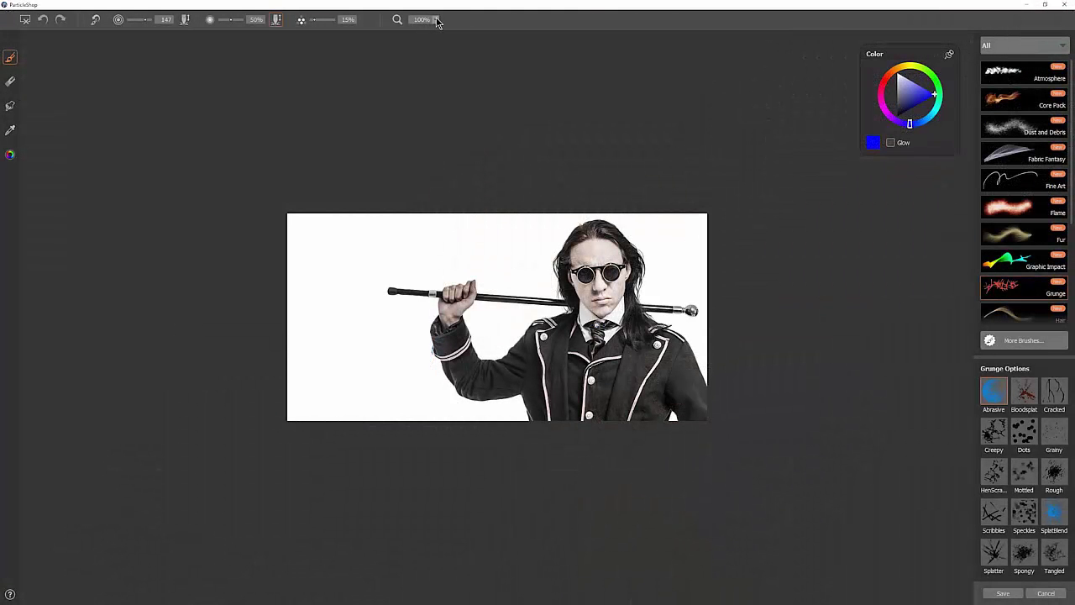
# Select the Abrasive brush from the Grunge pack, with the canvas zoomed to 150%.
pyautogui.click(430, 20)
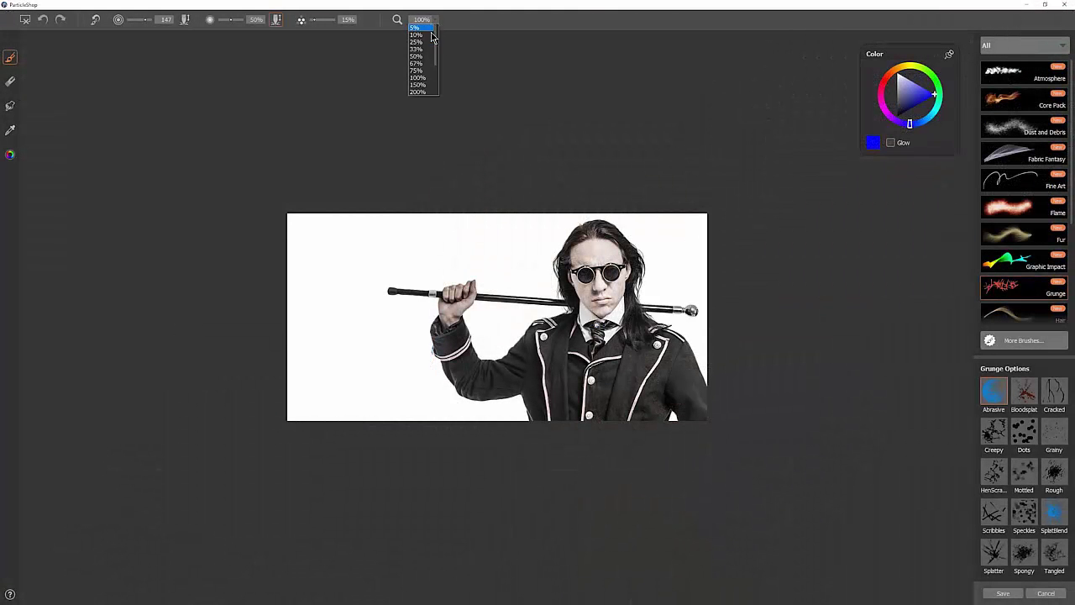
pyautogui.click(421, 85)
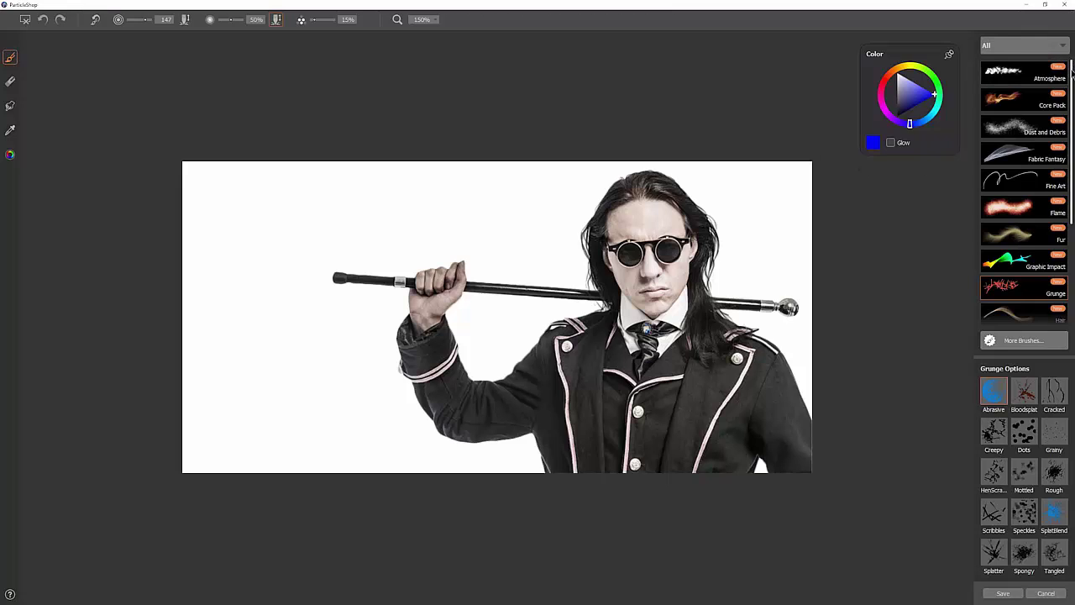
pyautogui.scroll(-3, 1073, 74)
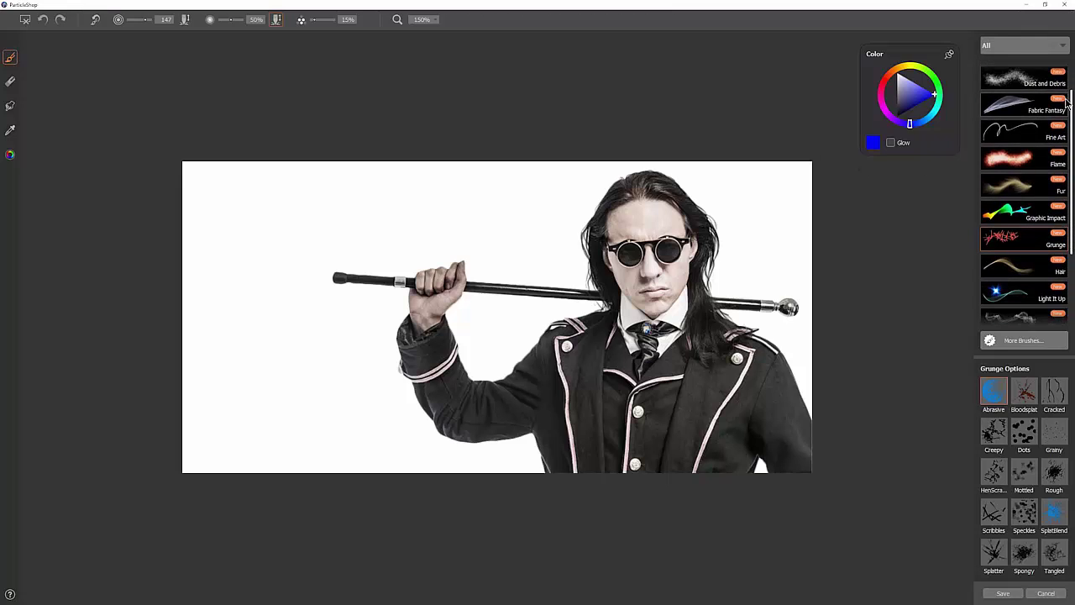
pyautogui.click(996, 387)
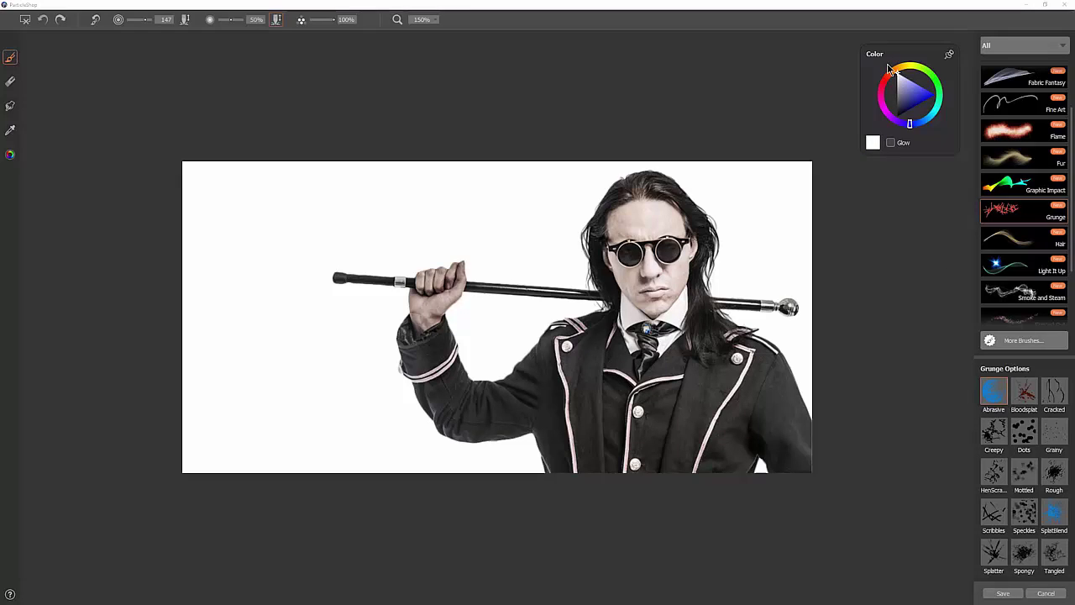
pyautogui.click(11, 158)
pyautogui.click(11, 157)
# Try Abrasive strokes over the man's head, arm and coat at 100% and 0% density, and undo them.
pyautogui.moveTo(618, 189)
pyautogui.mouseDown()
pyautogui.moveTo(680, 195)
pyautogui.moveTo(706, 228)
pyautogui.moveTo(735, 324)
pyautogui.moveTo(777, 378)
pyautogui.mouseUp()
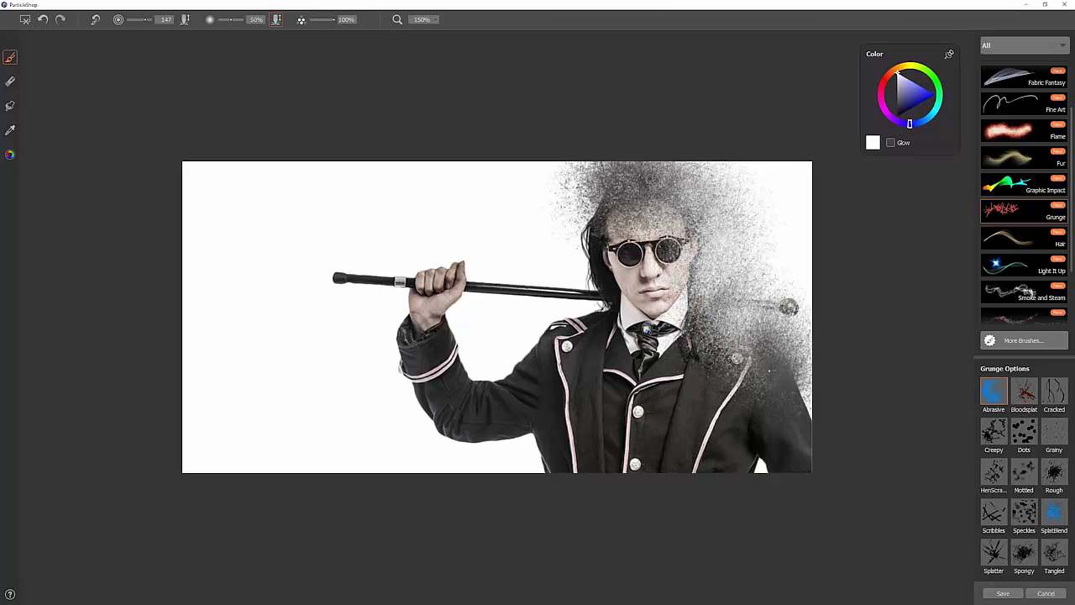
pyautogui.moveTo(333, 19); pyautogui.dragTo(306, 28)
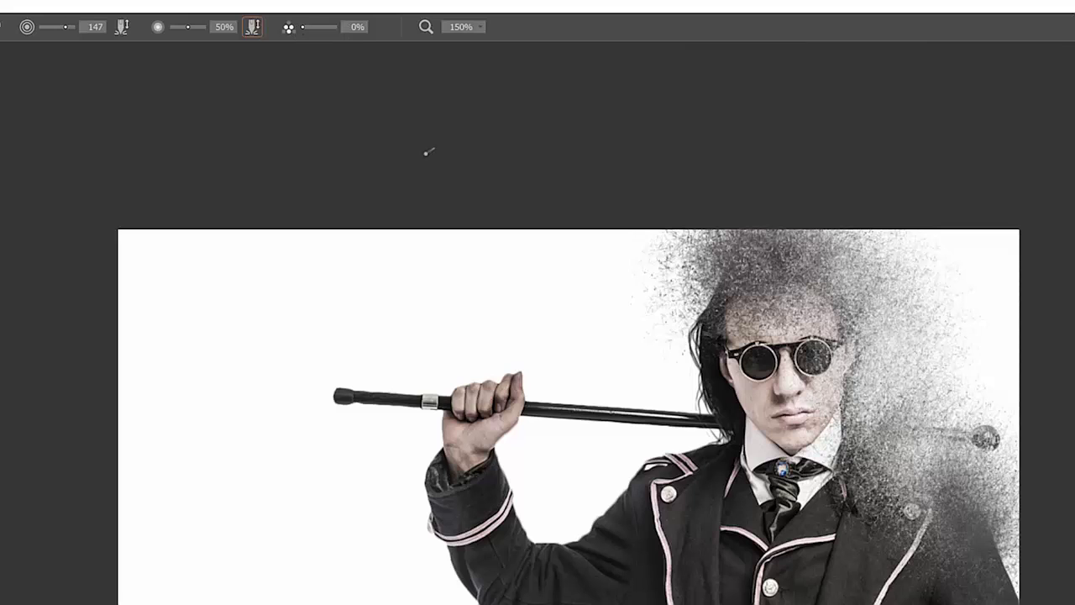
pyautogui.moveTo(478, 376)
pyautogui.mouseDown()
pyautogui.moveTo(504, 370)
pyautogui.moveTo(470, 470)
pyautogui.moveTo(504, 538)
pyautogui.moveTo(580, 546)
pyautogui.mouseUp()
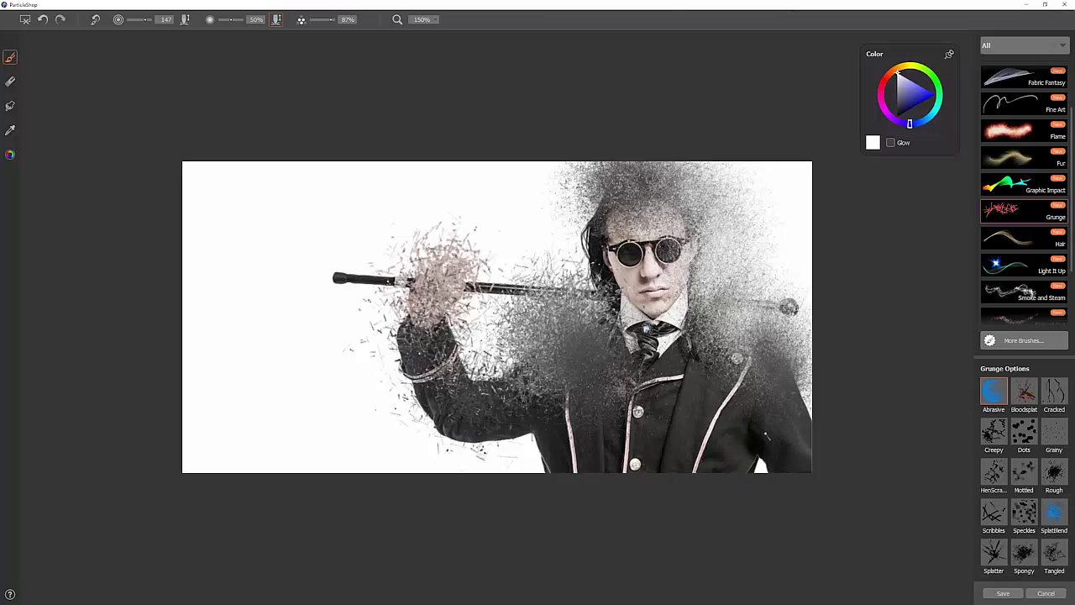
pyautogui.hotkey('ctrl', 'z')
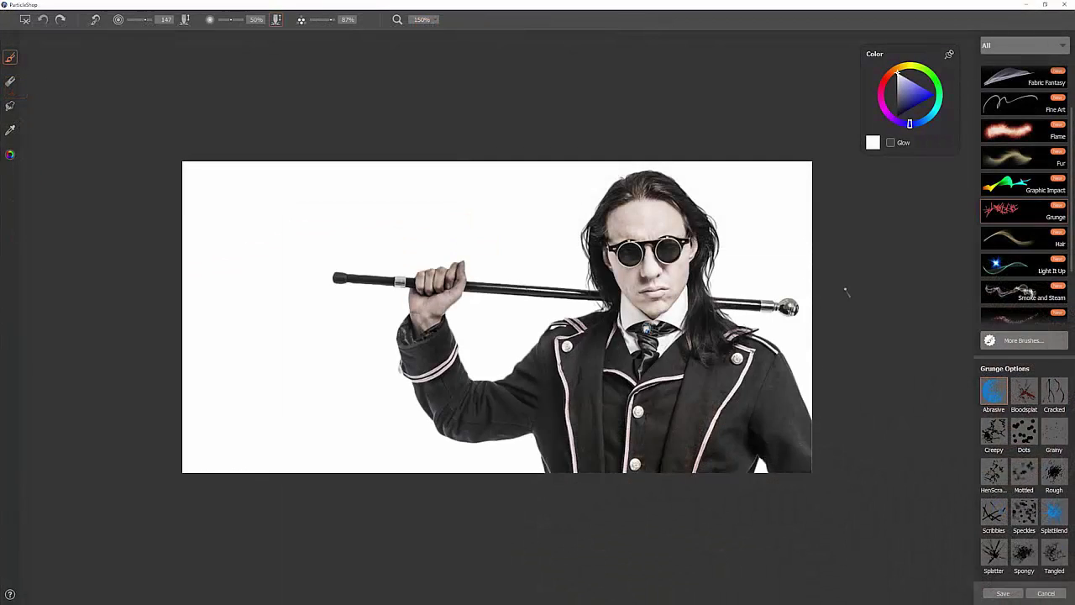
# Set the brush colour to pure blue, enable Glow, and test Abrasive strokes across the man's coat.
pyautogui.click(934, 94)
pyautogui.moveTo(536, 192)
pyautogui.mouseDown()
pyautogui.moveTo(487, 214)
pyautogui.moveTo(513, 231)
pyautogui.moveTo(403, 202)
pyautogui.moveTo(337, 219)
pyautogui.moveTo(311, 299)
pyautogui.moveTo(324, 227)
pyautogui.moveTo(370, 219)
pyautogui.moveTo(390, 261)
pyautogui.moveTo(403, 256)
pyautogui.moveTo(299, 311)
pyautogui.moveTo(311, 336)
pyautogui.moveTo(433, 340)
pyautogui.moveTo(467, 403)
pyautogui.moveTo(496, 403)
pyautogui.moveTo(546, 352)
pyautogui.mouseUp()
pyautogui.click(891, 144)
pyautogui.moveTo(598, 369)
pyautogui.mouseDown()
pyautogui.moveTo(607, 405)
pyautogui.moveTo(592, 403)
pyautogui.moveTo(627, 405)
pyautogui.moveTo(740, 372)
pyautogui.mouseUp()
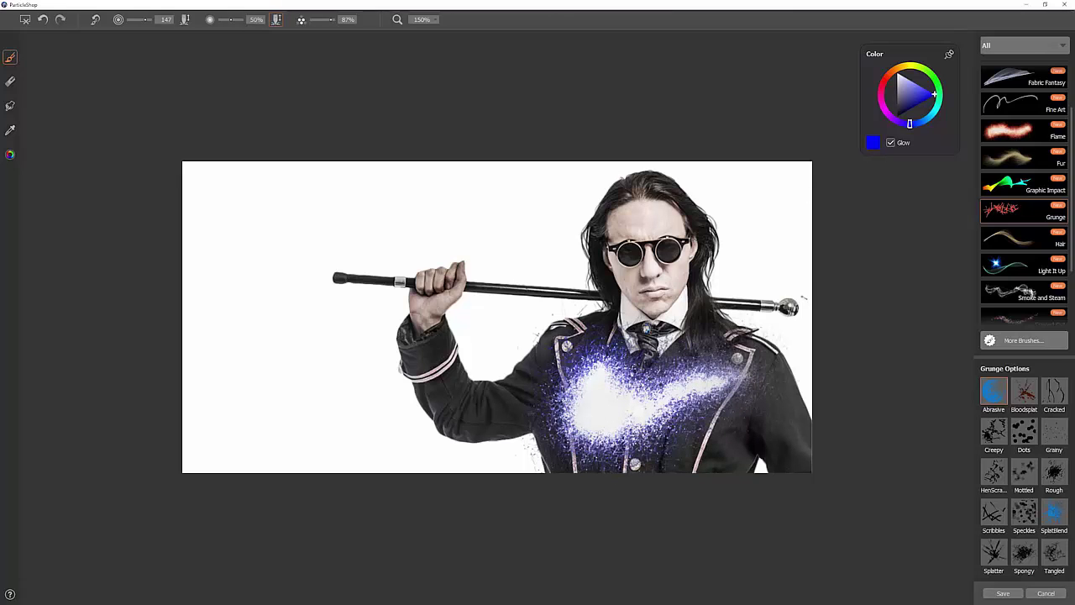
# Undo the glow stroke, test a darker blue glow on the coat, undo it, and choose a slightly brighter blue.
pyautogui.click(910, 109)
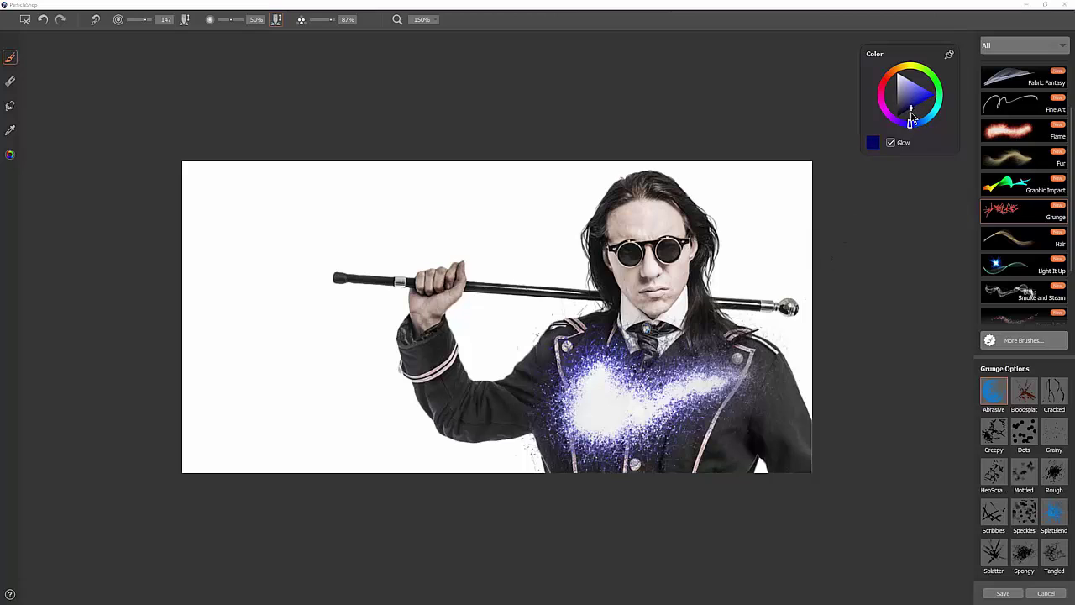
pyautogui.hotkey('ctrl', 'z')
pyautogui.click(655, 395)
pyautogui.moveTo(660, 395); pyautogui.dragTo(787, 353)
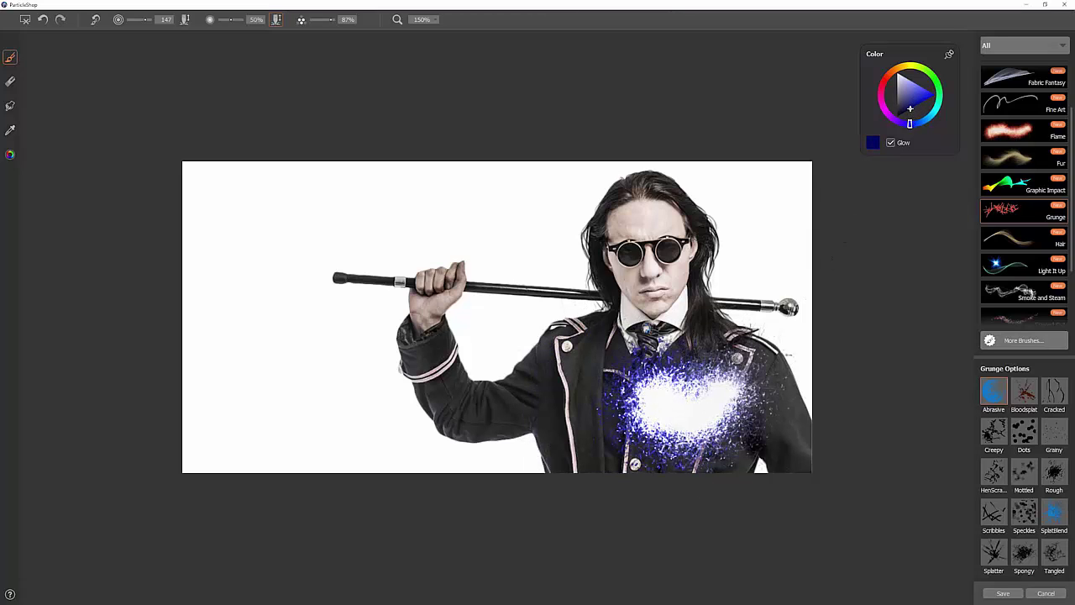
pyautogui.hotkey('ctrl', 'z')
pyautogui.click(917, 104)
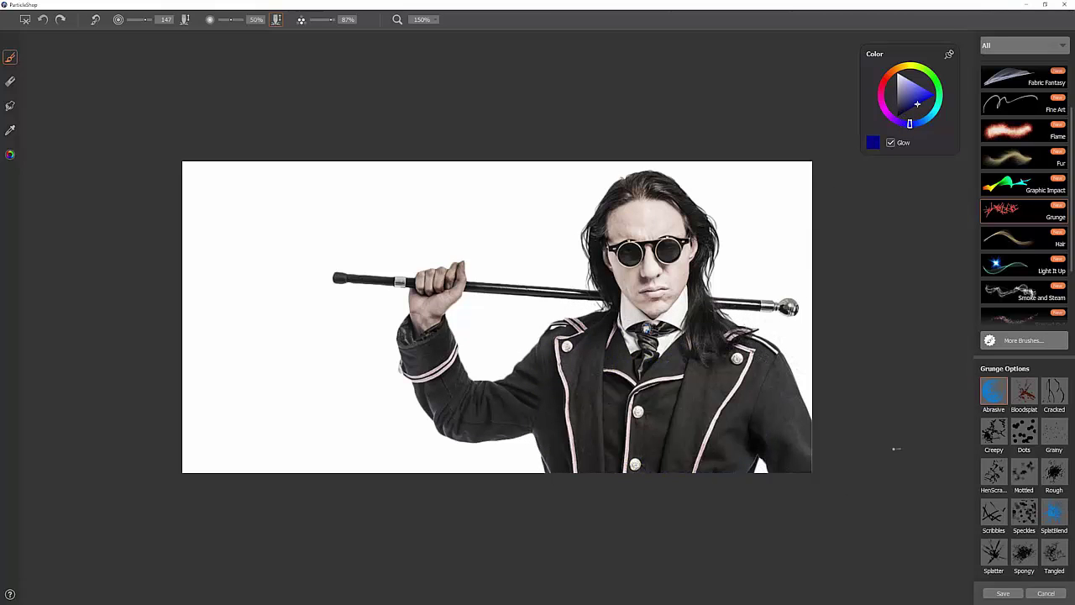
# Splatter the white area around the cane and raised arm with the size 6 Bloodsplat brush in dark red.
pyautogui.click(1026, 390)
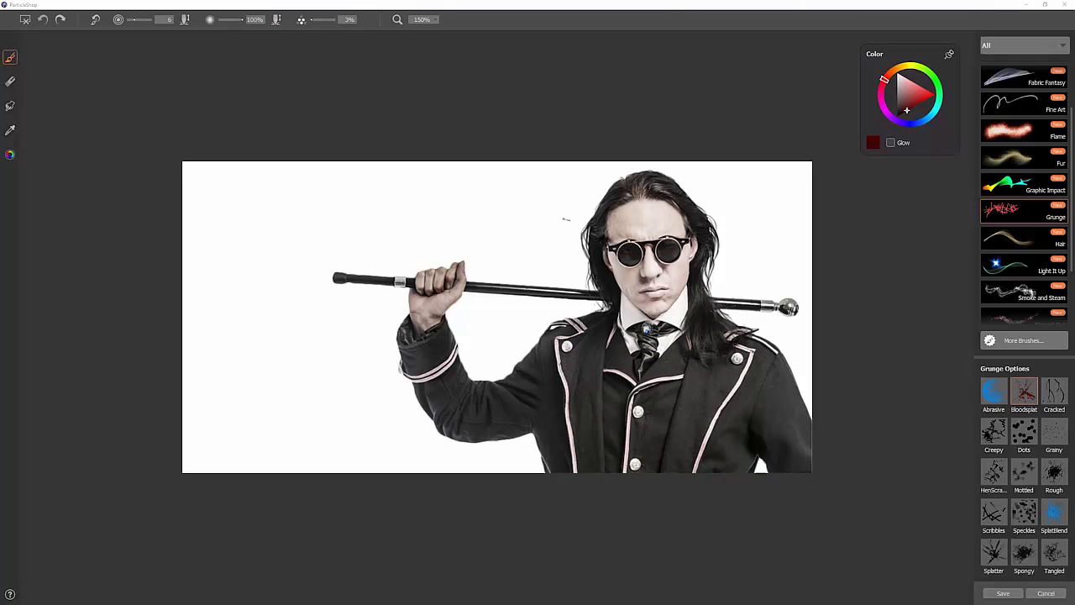
pyautogui.click(306, 217)
pyautogui.moveTo(295, 257)
pyautogui.mouseDown()
pyautogui.moveTo(401, 214)
pyautogui.moveTo(445, 223)
pyautogui.mouseUp()
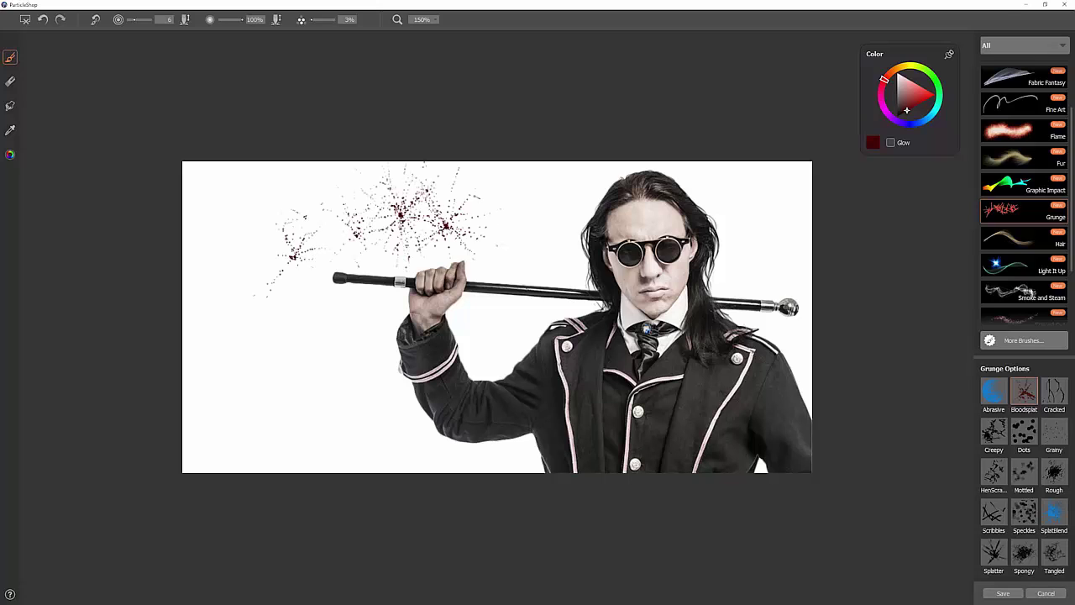
pyautogui.click(502, 218)
pyautogui.click(307, 304)
pyautogui.click(250, 383)
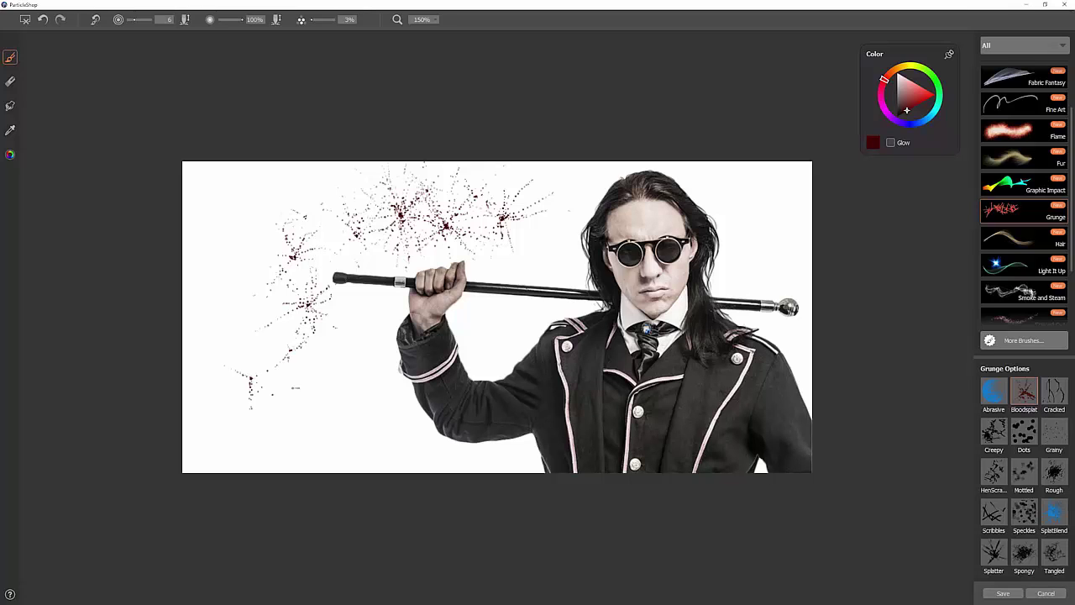
pyautogui.click(296, 391)
pyautogui.click(332, 373)
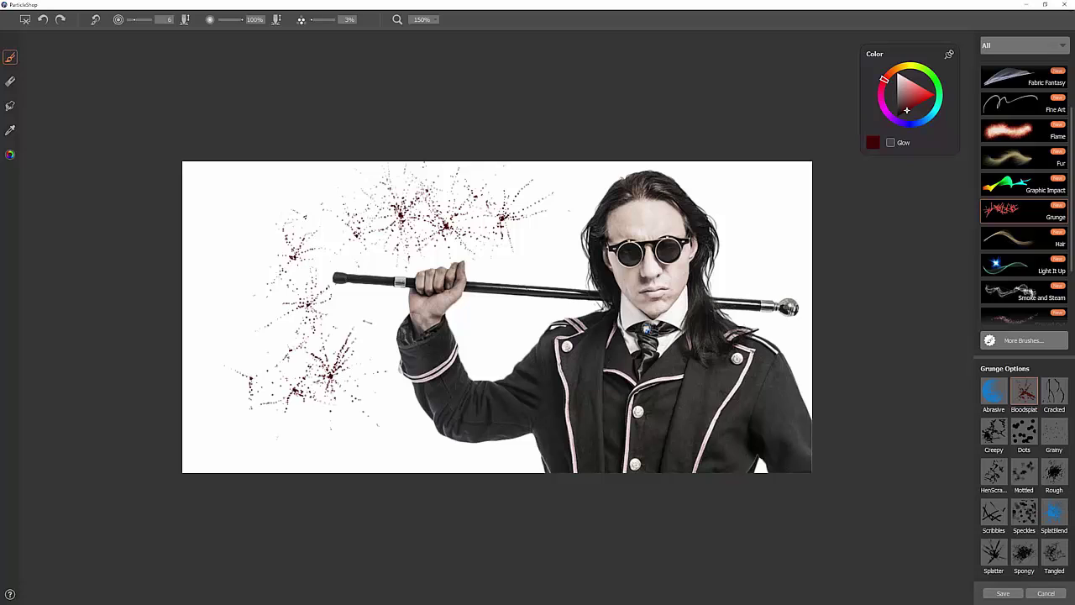
pyautogui.click(359, 305)
# Add larger blood splatters above and beside the cane at brush sizes 64 and 11, and revert the image.
pyautogui.moveTo(228, 212); pyautogui.dragTo(248, 218)
pyautogui.click(235, 211)
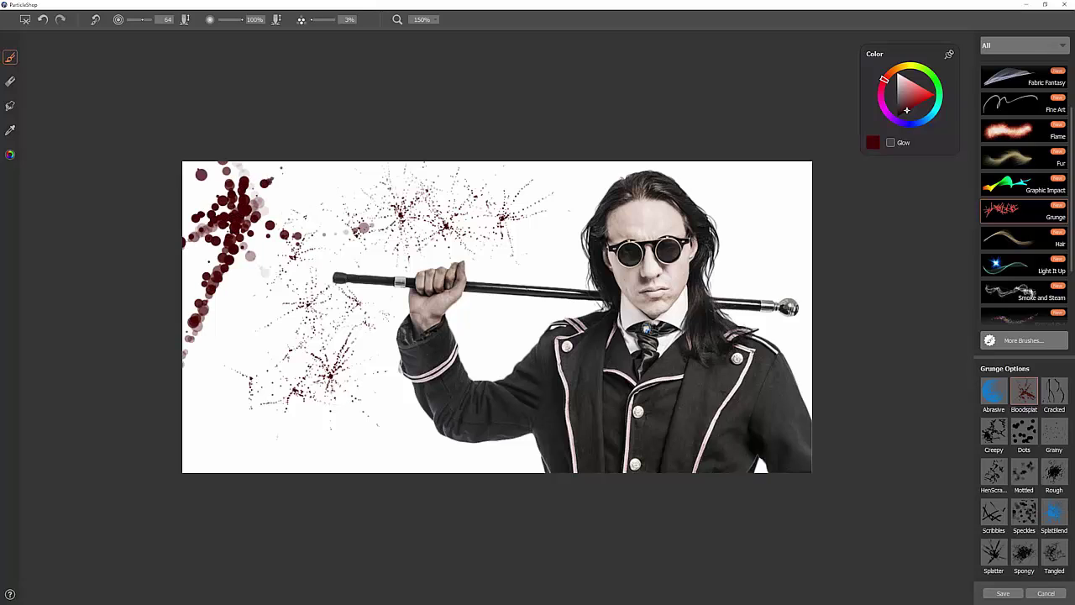
pyautogui.moveTo(295, 210); pyautogui.dragTo(302, 213)
pyautogui.click(306, 208)
pyautogui.click(359, 198)
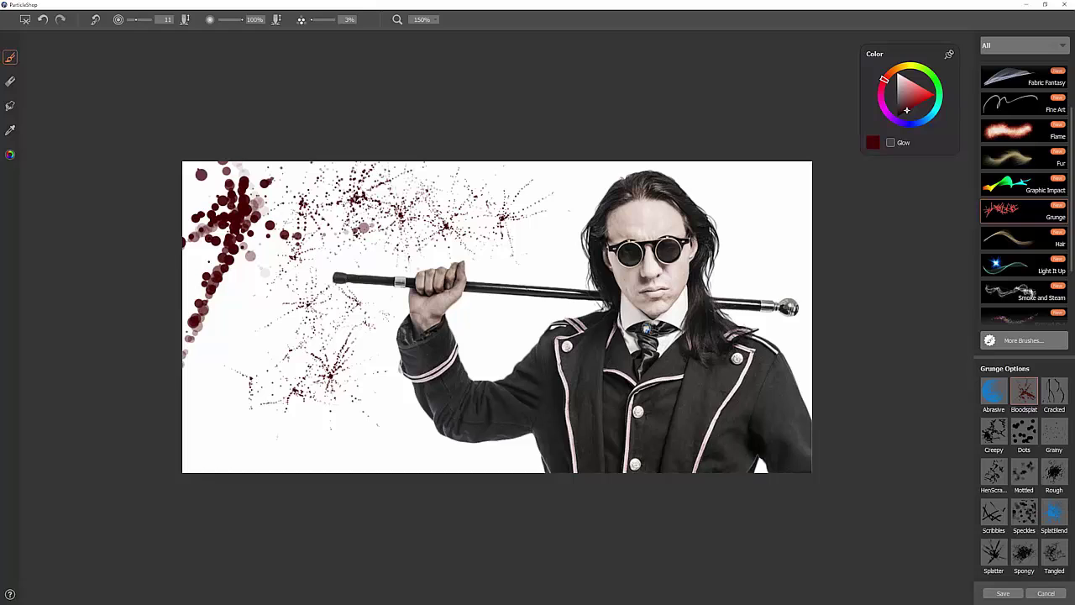
pyautogui.click(358, 198)
pyautogui.click(358, 198)
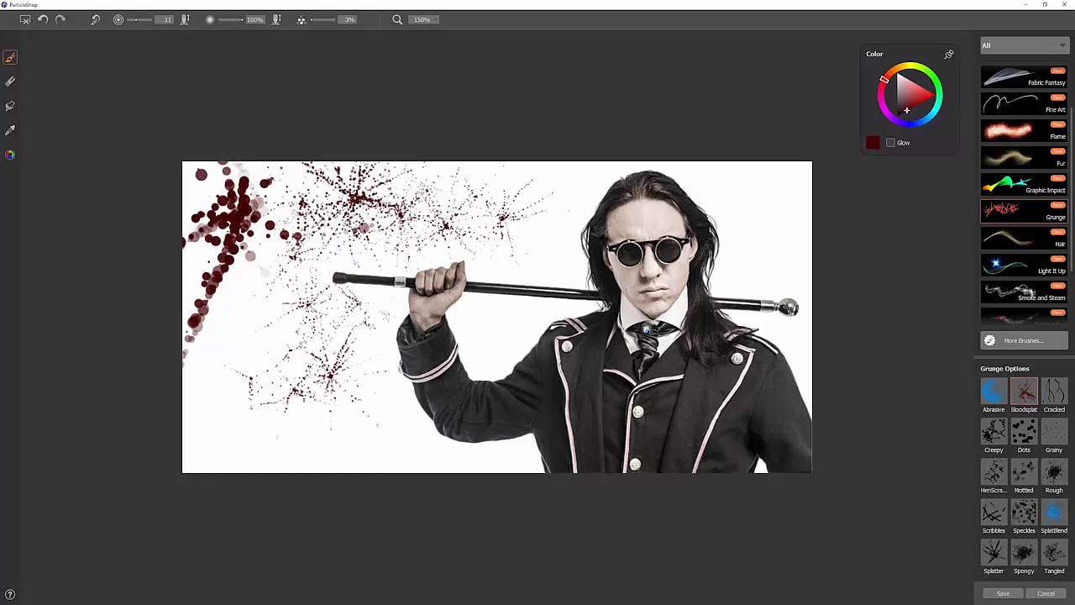
pyautogui.click(26, 21)
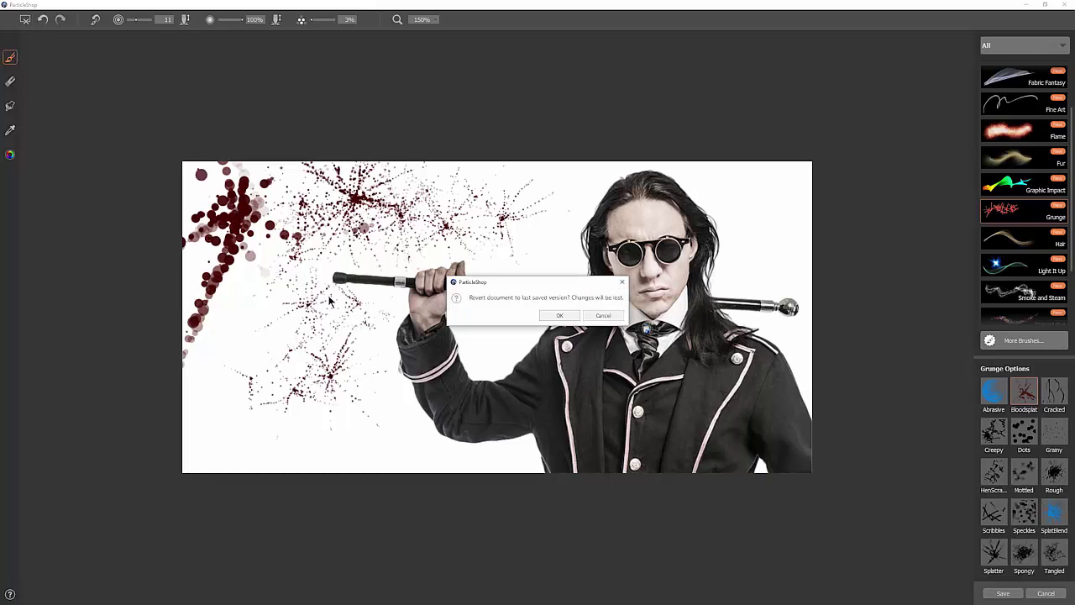
pyautogui.click(556, 314)
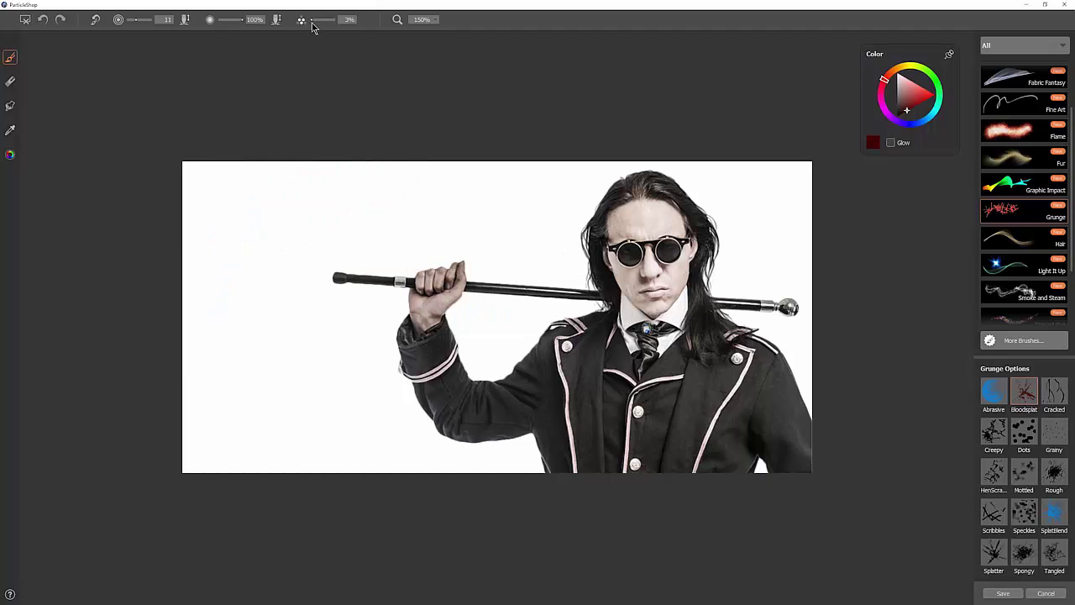
# Test single blood splatters on the white background with the brush density at 89% and at a much lower setting.
pyautogui.moveTo(311, 25); pyautogui.dragTo(332, 25)
pyautogui.click(280, 226)
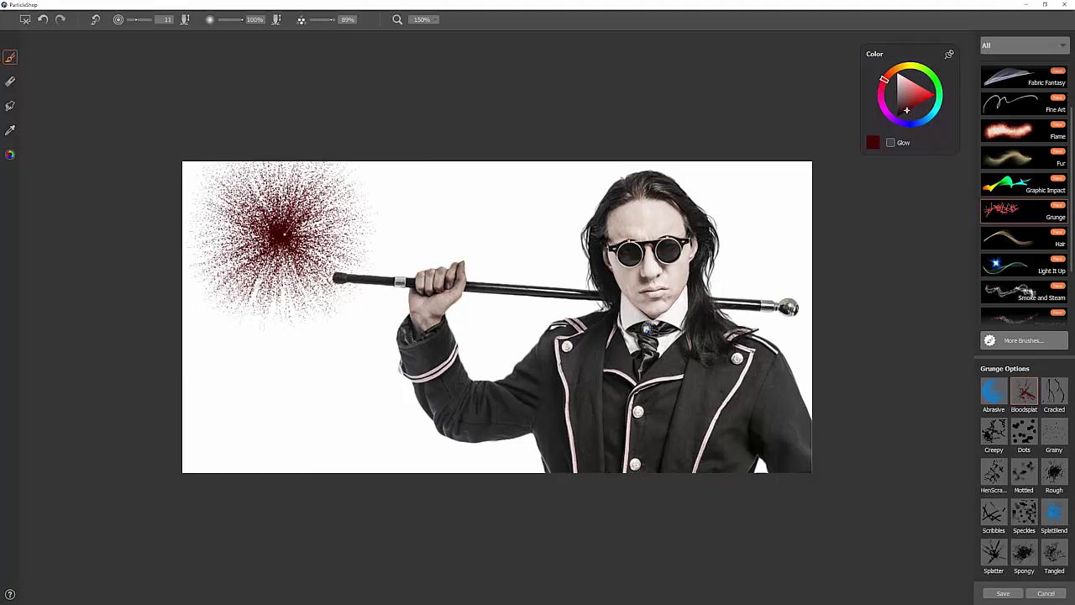
pyautogui.moveTo(333, 24); pyautogui.dragTo(312, 24)
pyautogui.click(404, 205)
pyautogui.click(509, 218)
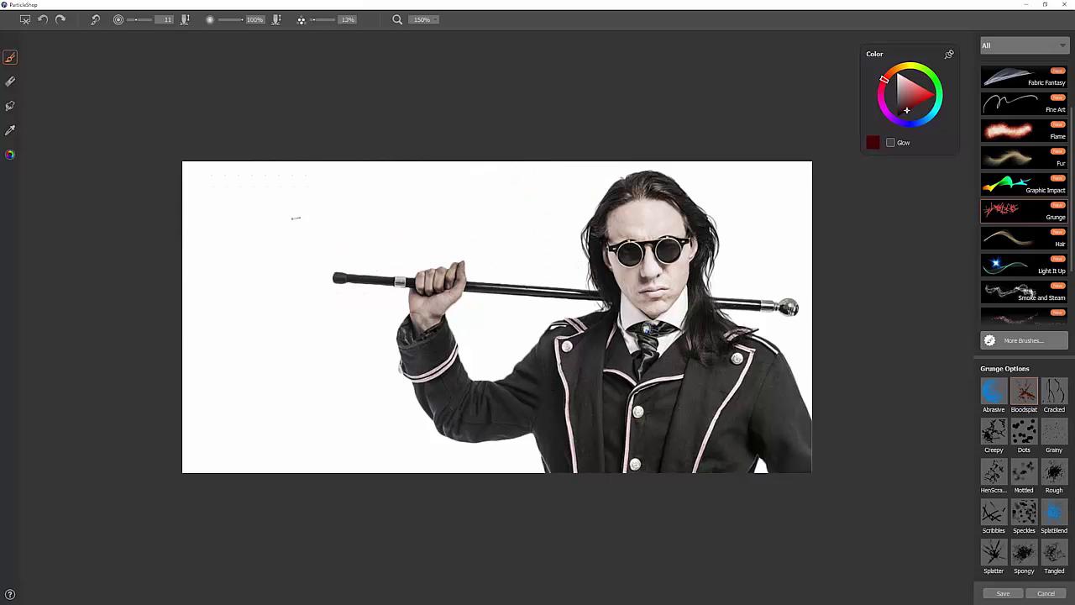
# Save only the brushstrokes back to Photoshop for nondestructive editing.
pyautogui.click(1004, 594)
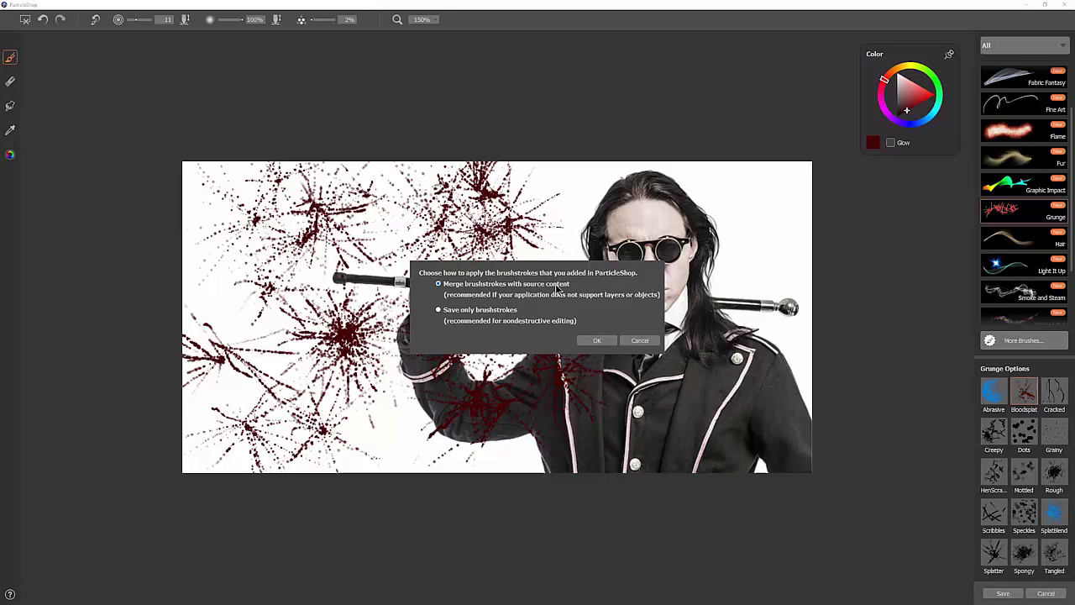
pyautogui.click(446, 313)
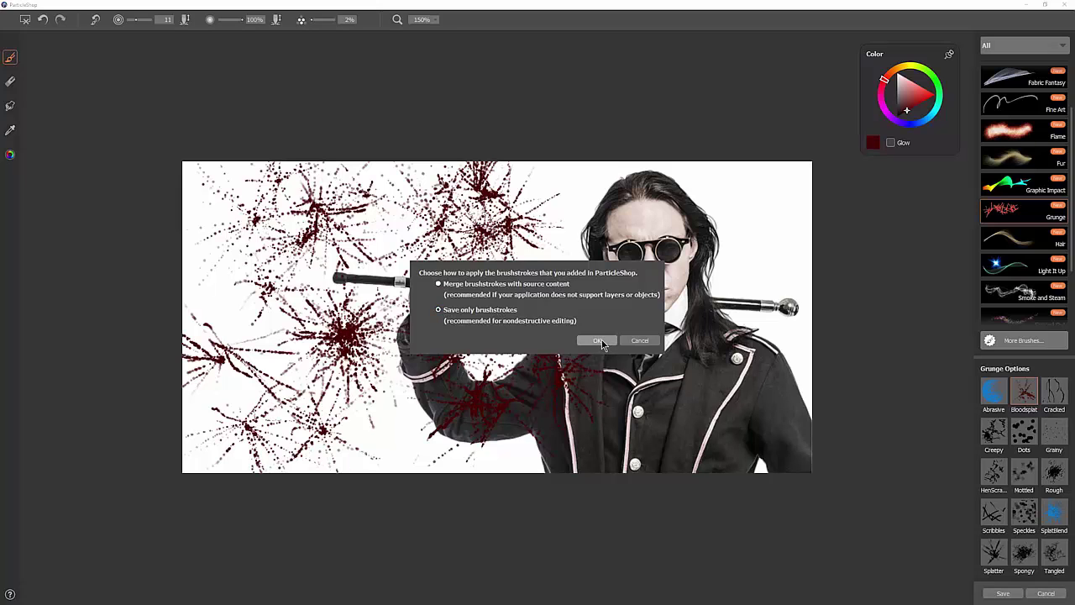
pyautogui.click(598, 341)
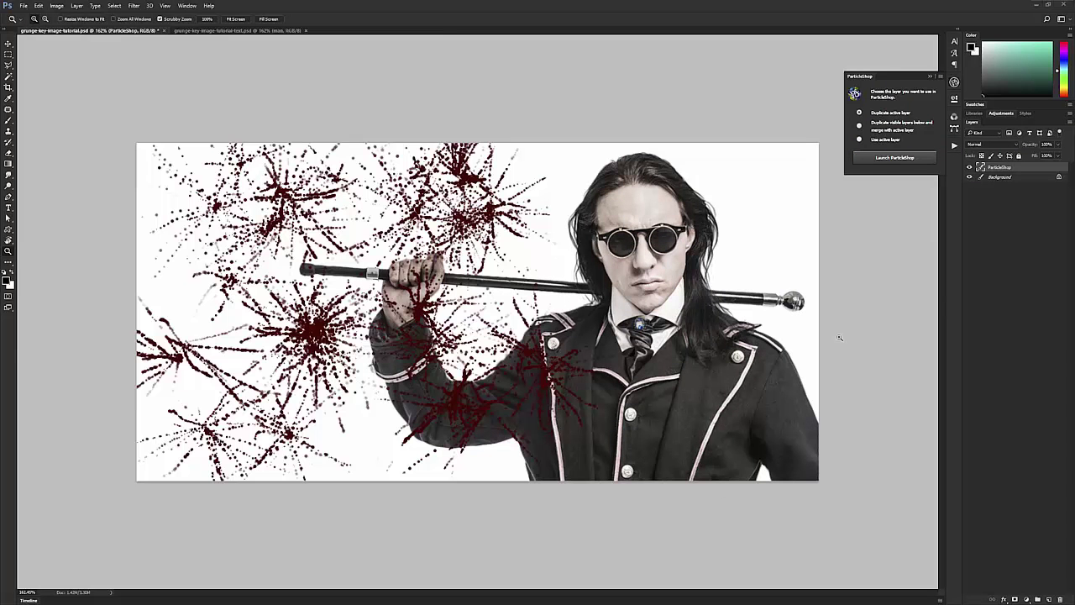
# Toggle the ParticleShop layer's visibility off and on, and try moving and scaling down its splatters.
pyautogui.click(970, 167)
pyautogui.click(969, 167)
pyautogui.click(9, 45)
pyautogui.moveTo(261, 319); pyautogui.dragTo(285, 331)
pyautogui.hotkey('ctrl', 't')
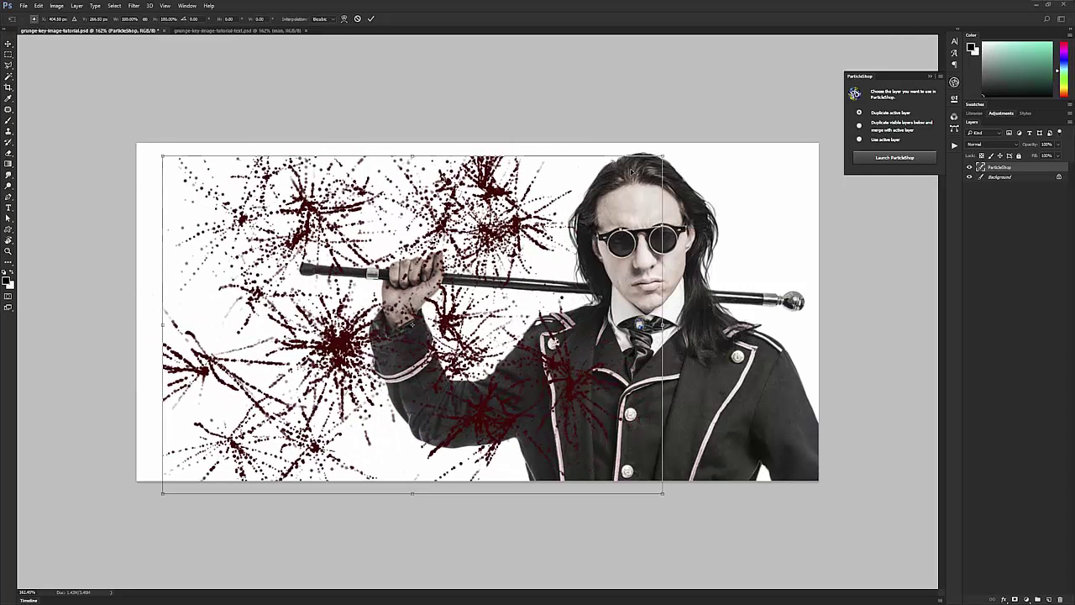
pyautogui.moveTo(662, 493); pyautogui.dragTo(577, 432)
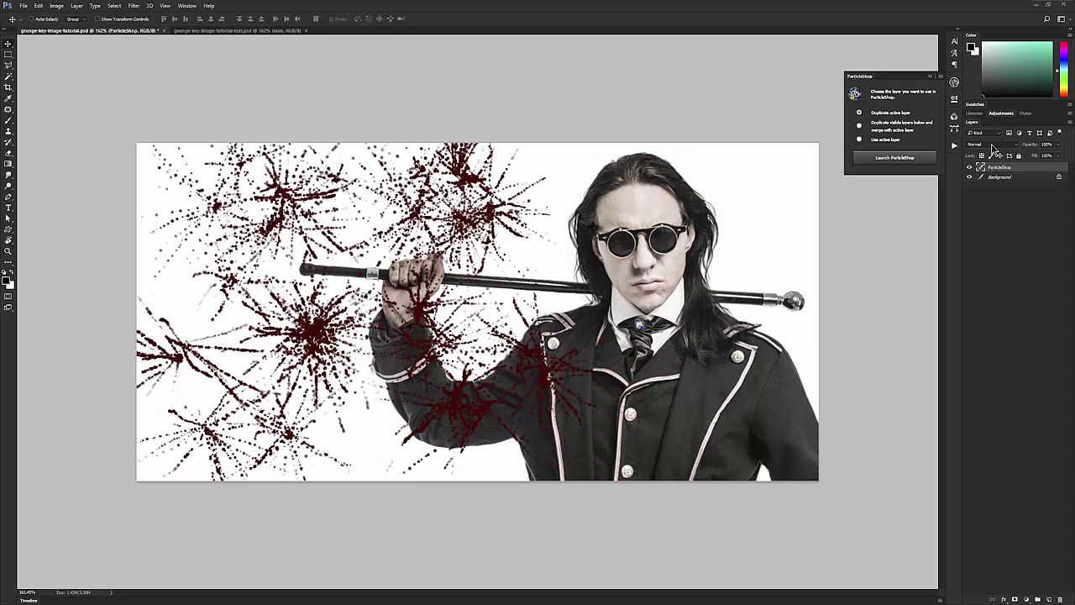
# Set the ParticleShop layer's blend mode to Multiply and shift its splatters slightly up and to the left.
pyautogui.click(992, 144)
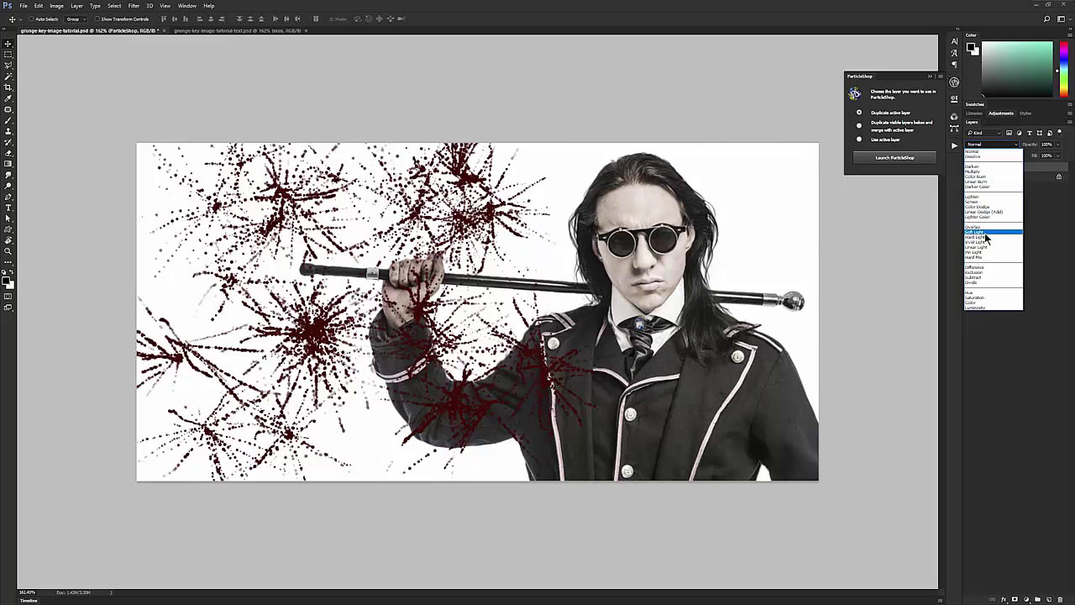
pyautogui.click(983, 171)
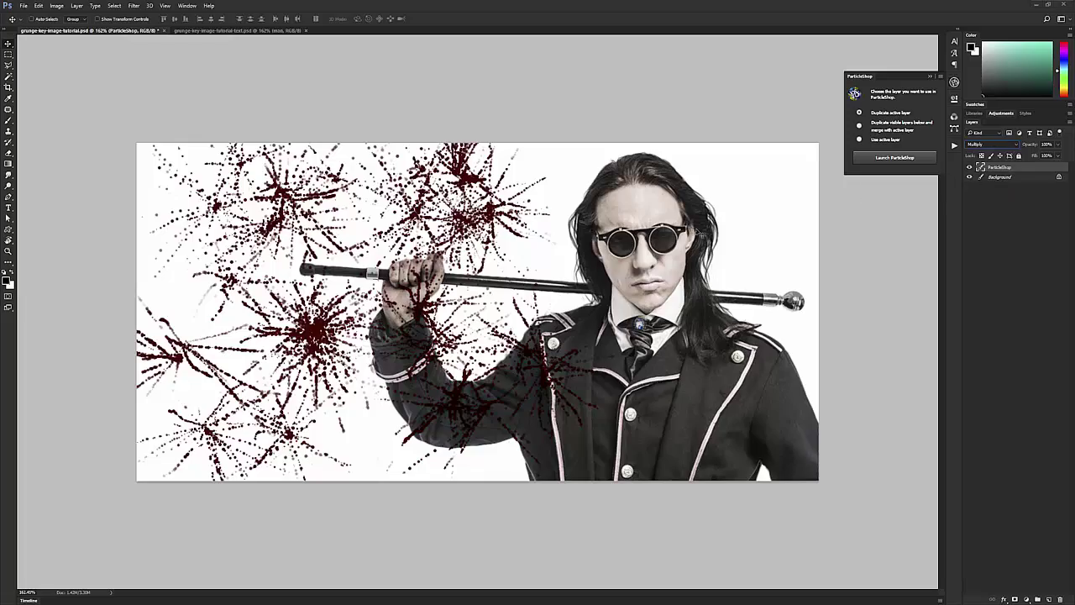
pyautogui.moveTo(511, 243); pyautogui.dragTo(476, 198)
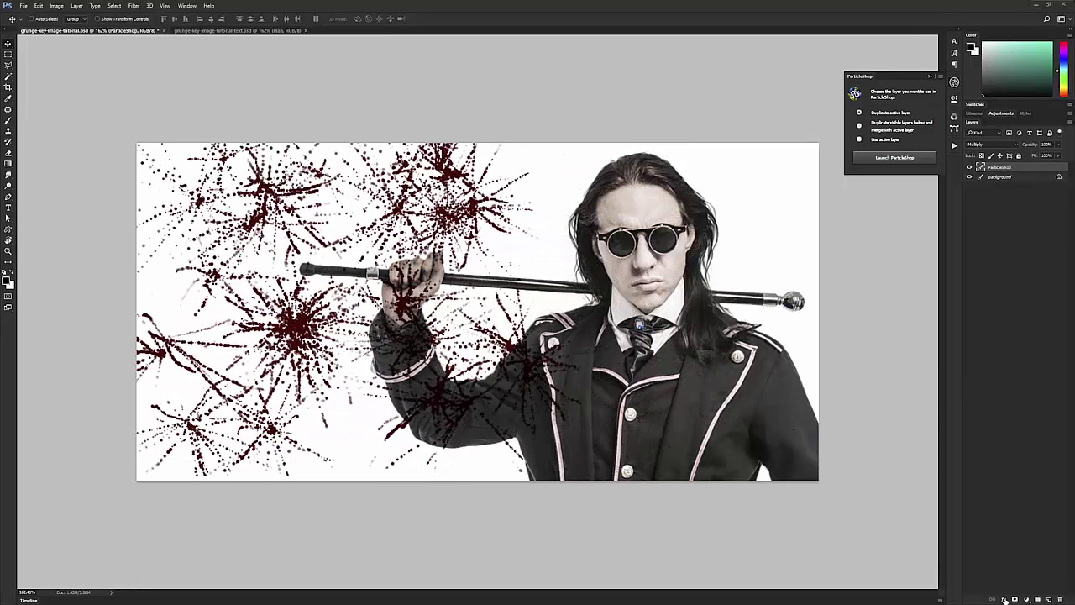
# Add a Color Overlay effect to the ParticleShop layer and recolor its splatters green.
pyautogui.click(1005, 600)
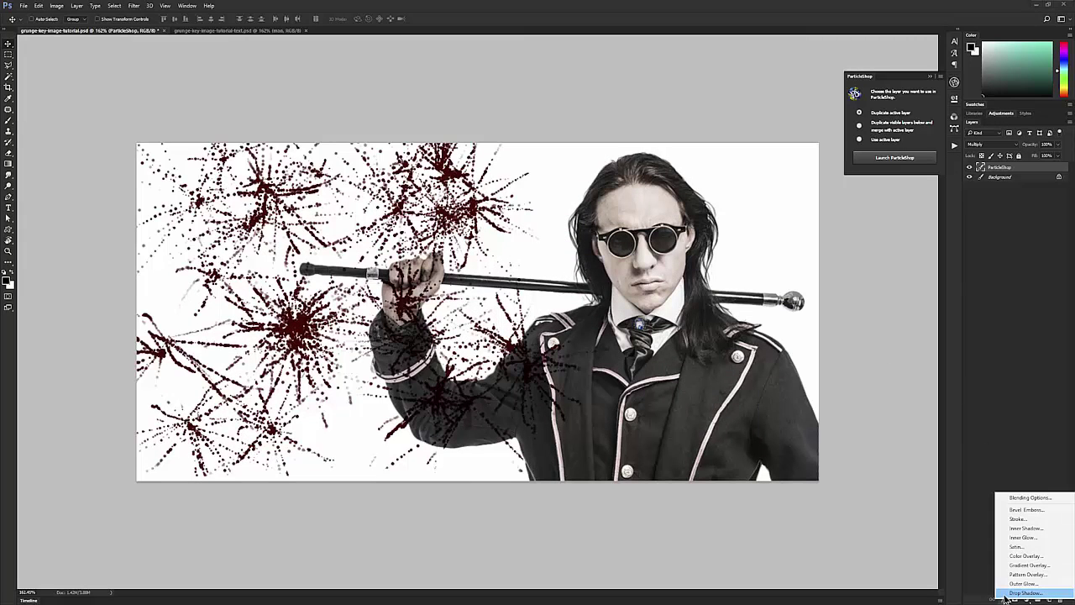
pyautogui.click(1004, 556)
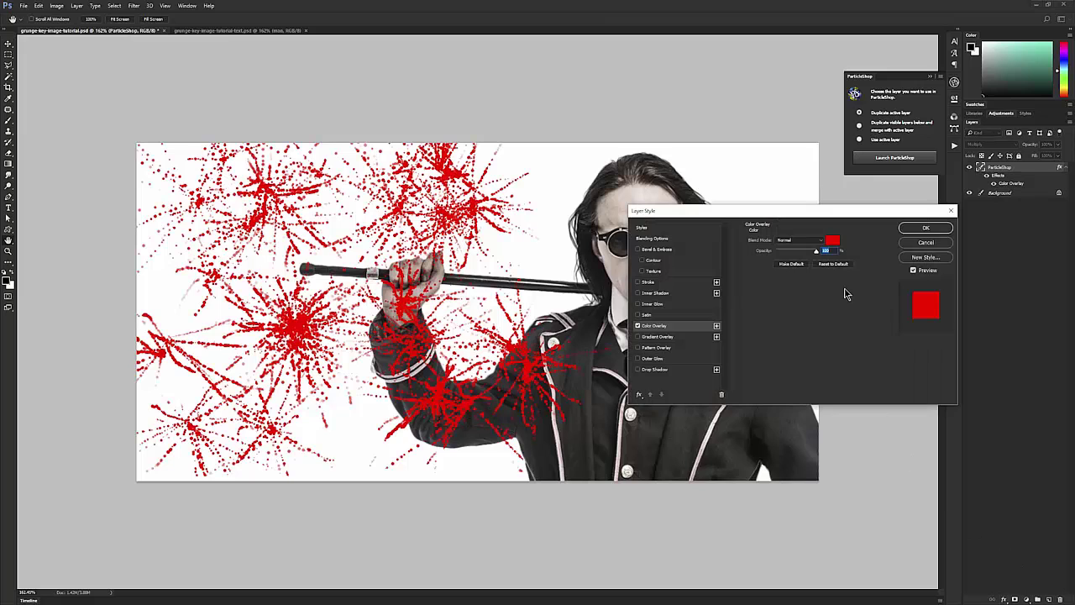
pyautogui.click(833, 241)
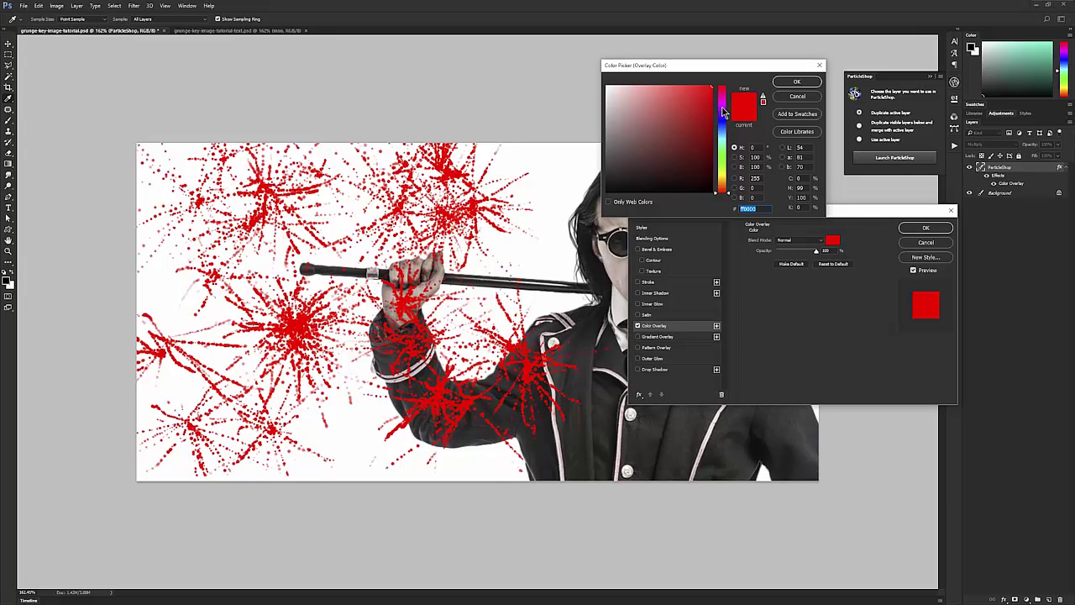
pyautogui.moveTo(722, 143); pyautogui.dragTo(722, 151)
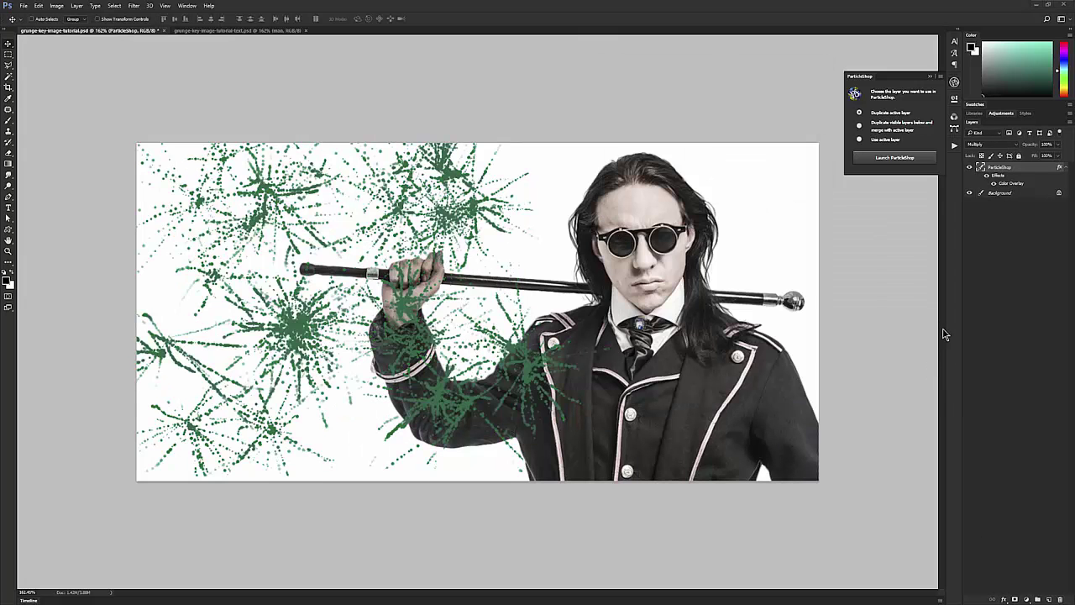
# Delete the ParticleShop layer and reopen the portrait background in ParticleShop.
pyautogui.click(1060, 599)
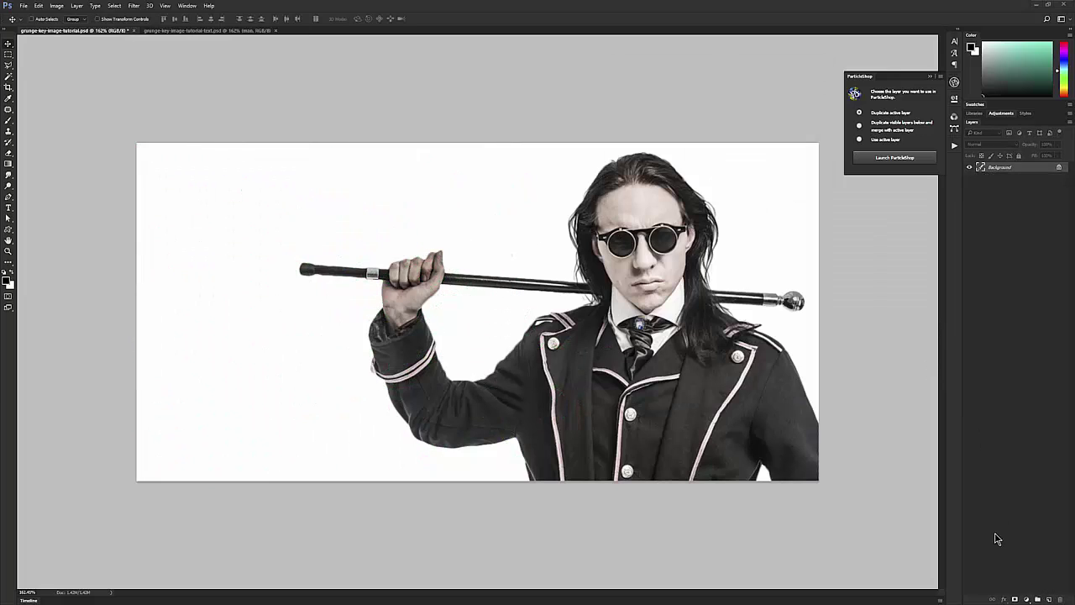
pyautogui.click(891, 160)
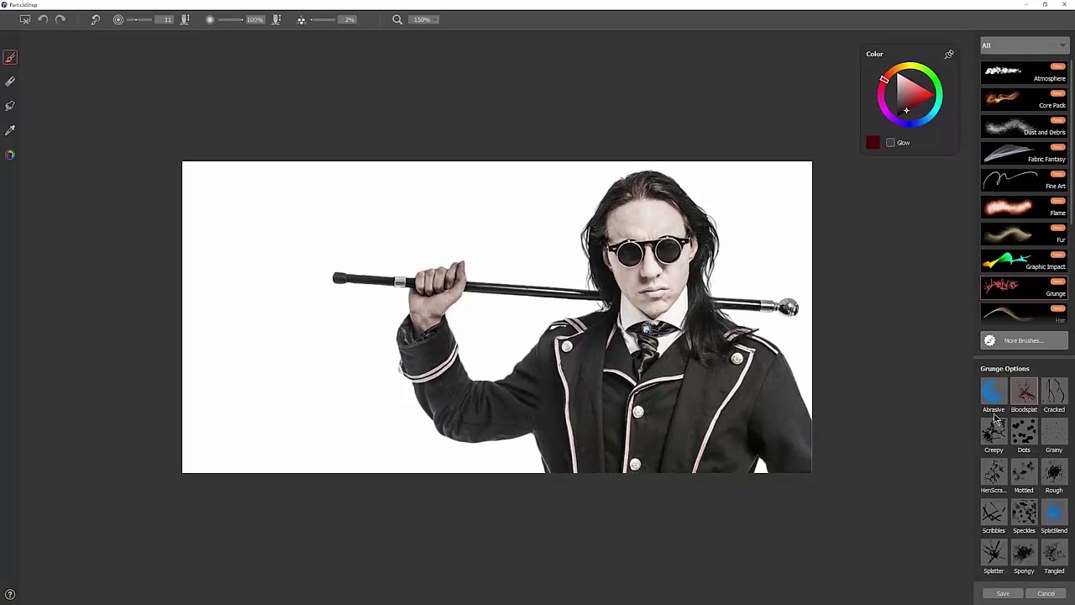
# Test black Cracked brush strokes on the white background at brush sizes 8, 2 and 47.
pyautogui.moveTo(905, 101); pyautogui.dragTo(898, 117)
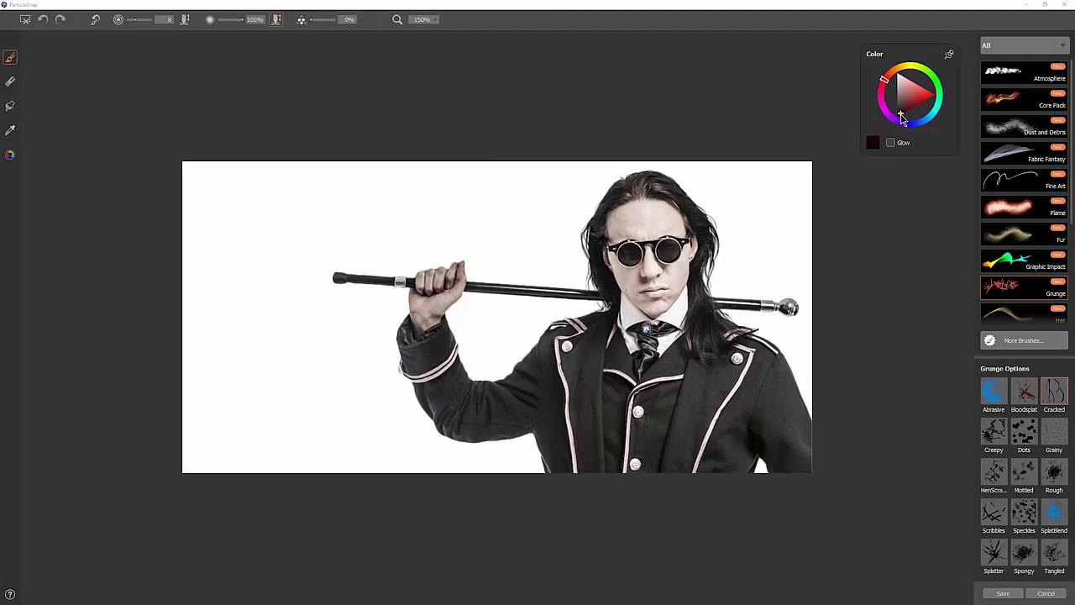
pyautogui.moveTo(218, 176); pyautogui.dragTo(252, 195)
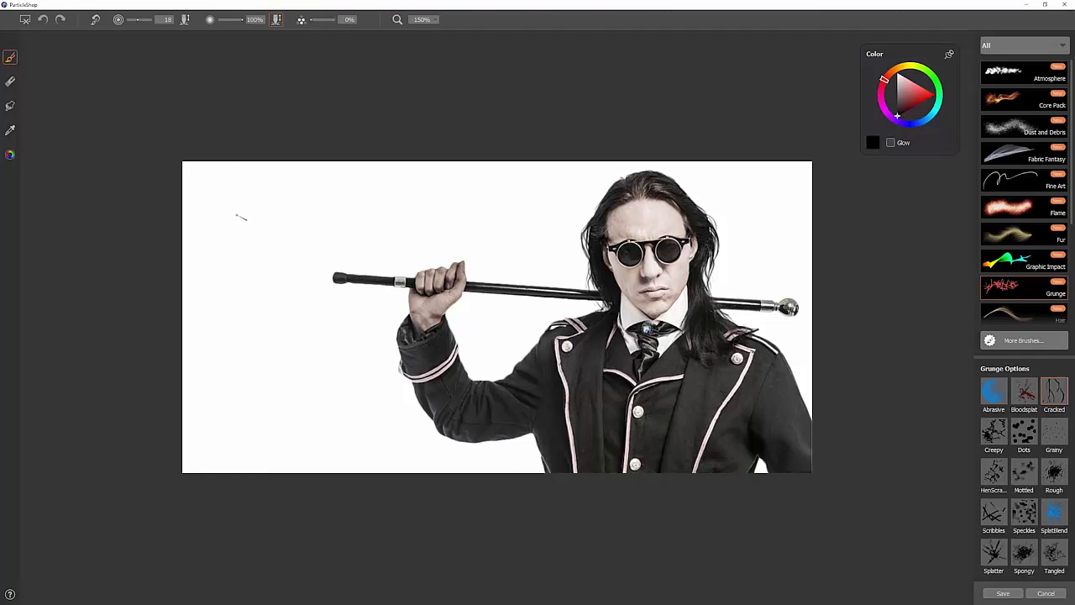
pyautogui.click(95, 23)
pyautogui.moveTo(232, 190)
pyautogui.mouseDown()
pyautogui.moveTo(260, 217)
pyautogui.moveTo(257, 282)
pyautogui.moveTo(211, 380)
pyautogui.moveTo(346, 202)
pyautogui.moveTo(384, 215)
pyautogui.mouseUp()
pyautogui.moveTo(281, 212)
pyautogui.mouseDown()
pyautogui.moveTo(333, 353)
pyautogui.moveTo(360, 305)
pyautogui.mouseUp()
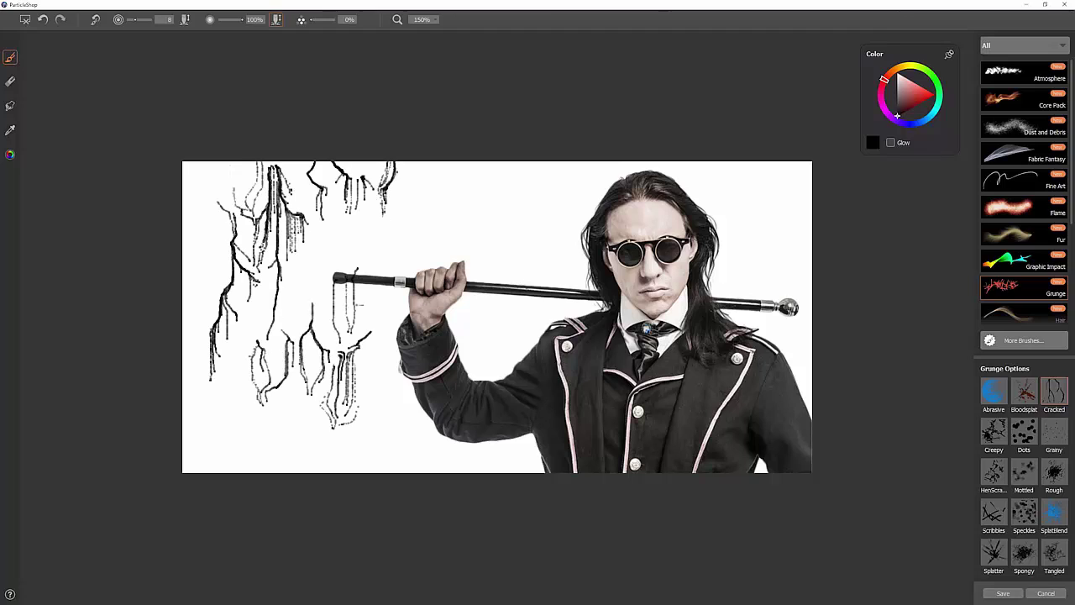
pyautogui.moveTo(413, 231)
pyautogui.mouseDown()
pyautogui.moveTo(452, 175)
pyautogui.moveTo(492, 190)
pyautogui.mouseUp()
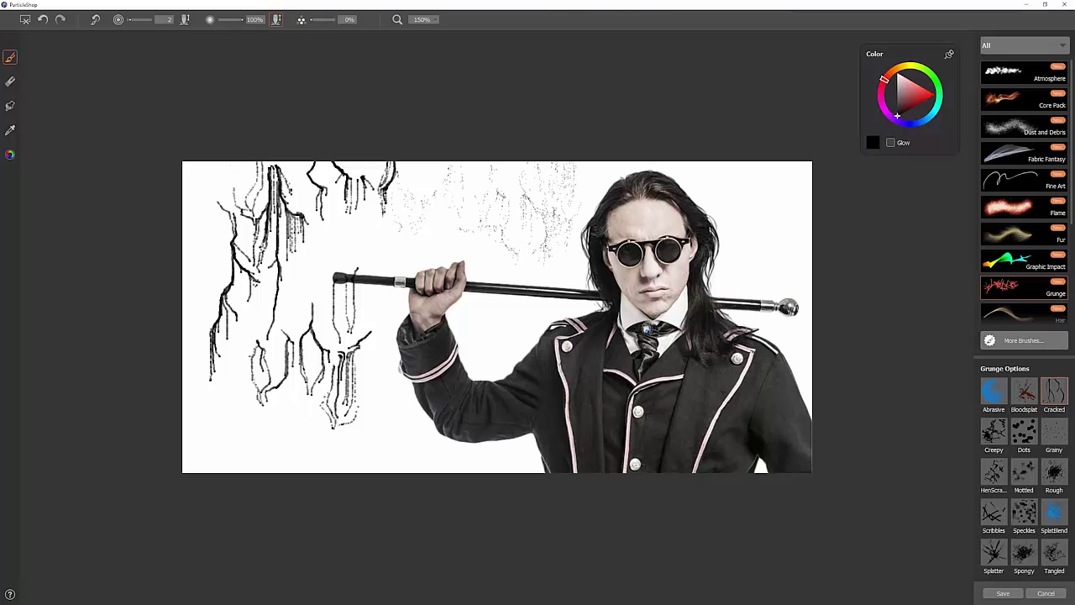
pyautogui.moveTo(407, 220)
pyautogui.mouseDown()
pyautogui.moveTo(360, 233)
pyautogui.moveTo(380, 234)
pyautogui.mouseUp()
pyautogui.moveTo(210, 165)
pyautogui.mouseDown()
pyautogui.moveTo(252, 378)
pyautogui.moveTo(336, 219)
pyautogui.moveTo(402, 228)
pyautogui.moveTo(458, 198)
pyautogui.moveTo(530, 219)
pyautogui.moveTo(544, 332)
pyautogui.mouseUp()
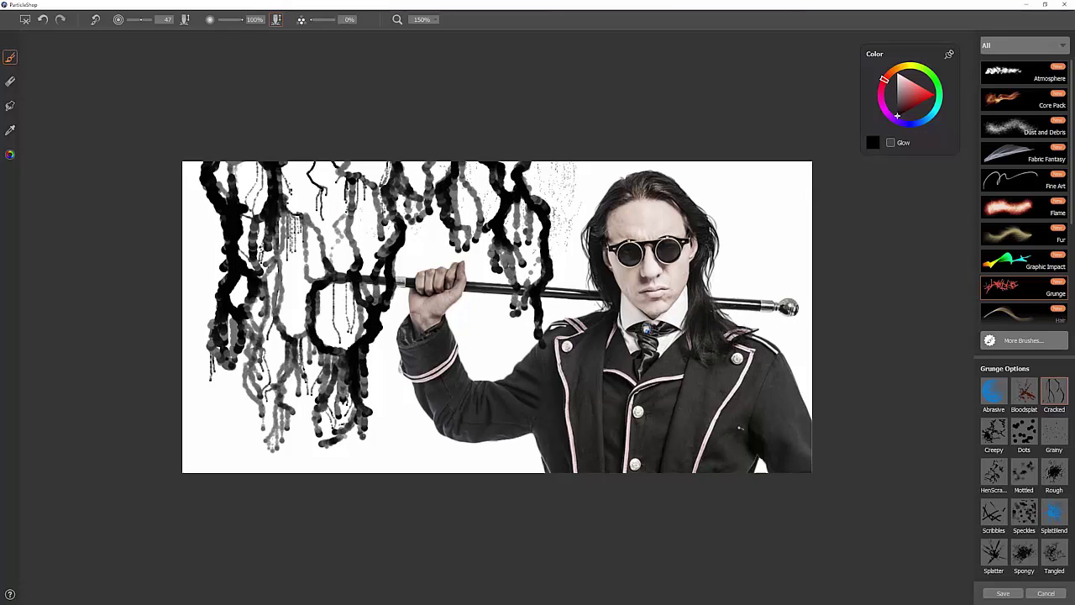
# Reset the Cracked brush and undo all of its test strokes.
pyautogui.click(96, 21)
pyautogui.hotkey('ctrl', 'z')
pyautogui.hotkey('ctrl', 'z')
pyautogui.hotkey('ctrl', 'z')
pyautogui.hotkey('ctrl', 'z')
pyautogui.hotkey('ctrl', 'z')
pyautogui.hotkey('ctrl', 'z')
# Paint dripping black cracks across the white background with the Cracked brush at size 8, and add strokes in green.
pyautogui.moveTo(390, 163)
pyautogui.mouseDown()
pyautogui.moveTo(390, 192)
pyautogui.moveTo(452, 210)
pyautogui.moveTo(470, 202)
pyautogui.moveTo(524, 243)
pyautogui.moveTo(571, 180)
pyautogui.moveTo(581, 252)
pyautogui.mouseUp()
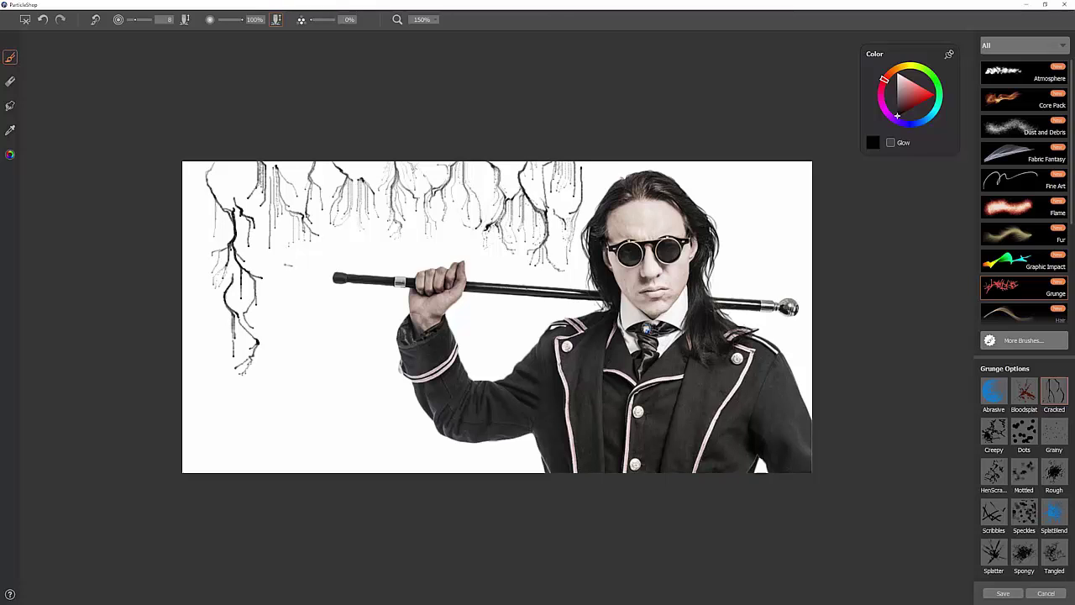
pyautogui.moveTo(288, 264)
pyautogui.mouseDown()
pyautogui.moveTo(299, 388)
pyautogui.moveTo(185, 437)
pyautogui.mouseUp()
pyautogui.moveTo(331, 375)
pyautogui.mouseDown()
pyautogui.moveTo(348, 432)
pyautogui.moveTo(388, 289)
pyautogui.moveTo(378, 444)
pyautogui.moveTo(309, 422)
pyautogui.moveTo(313, 465)
pyautogui.moveTo(424, 462)
pyautogui.mouseUp()
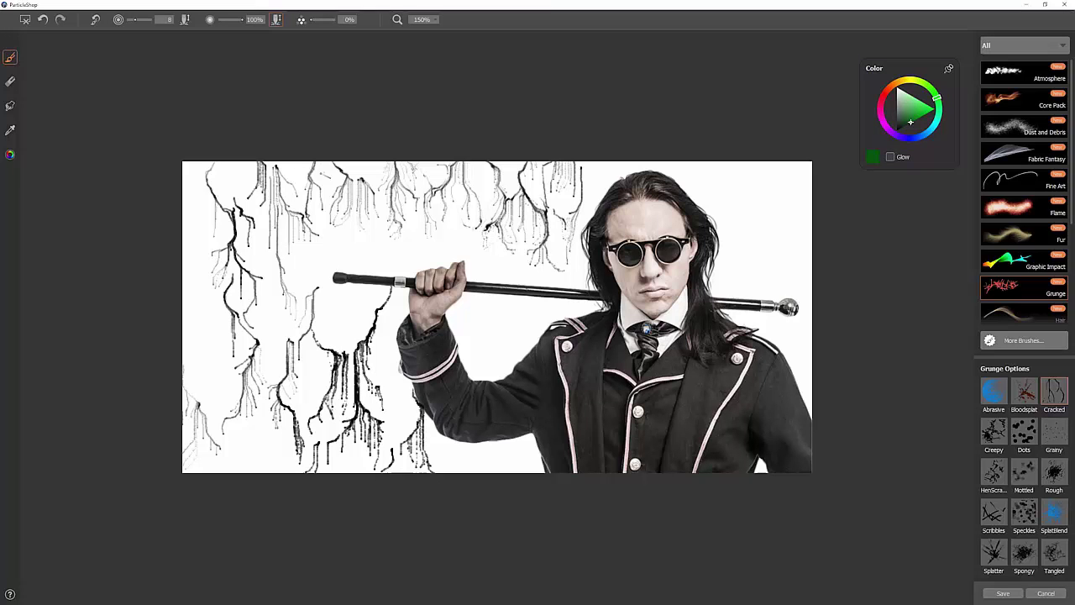
pyautogui.moveTo(318, 165)
pyautogui.mouseDown()
pyautogui.moveTo(210, 180)
pyautogui.moveTo(252, 315)
pyautogui.moveTo(328, 273)
pyautogui.moveTo(365, 445)
pyautogui.mouseUp()
pyautogui.moveTo(336, 181); pyautogui.dragTo(701, 168)
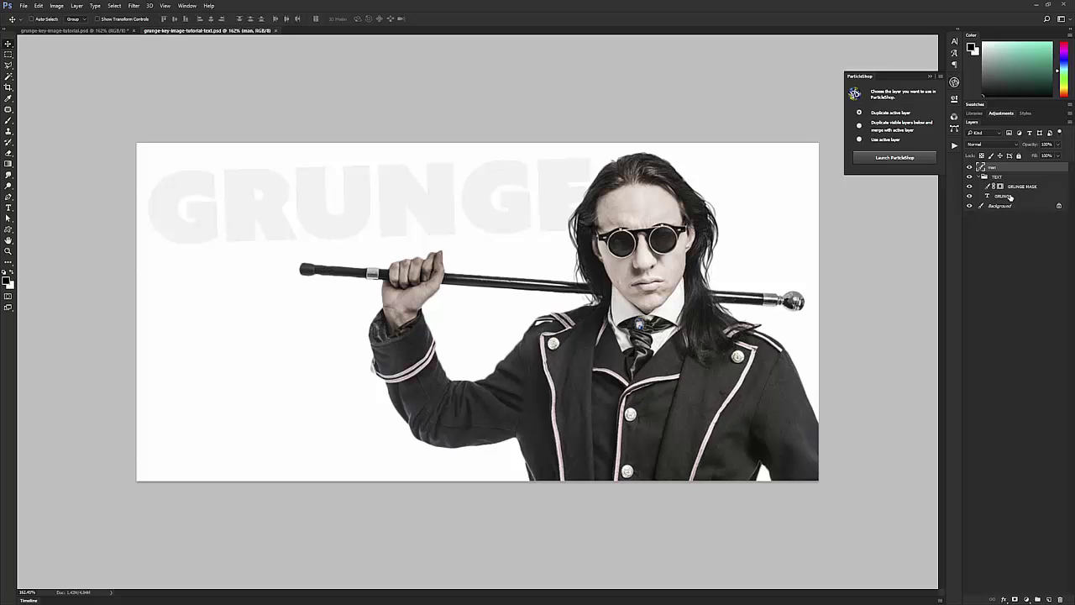
# In grunge-key-image-tutorial-text.psd, hide the GRUNGE MASK layer and rasterize the GRUNGE type layer.
pyautogui.click(978, 197)
pyautogui.click(971, 196)
pyautogui.click(971, 196)
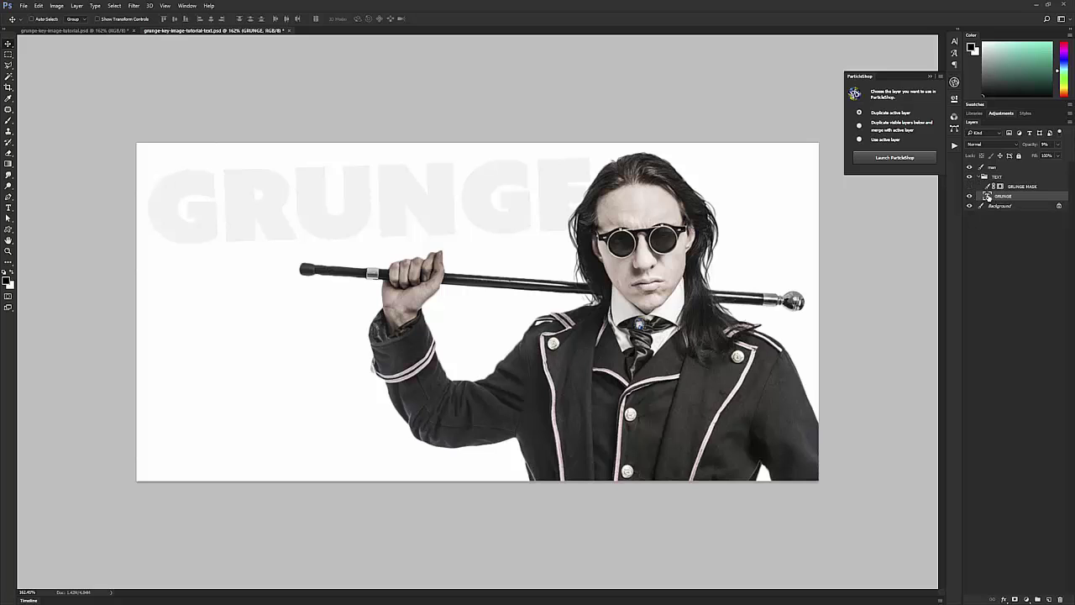
pyautogui.rightClick(989, 198)
pyautogui.rightClick(1004, 199)
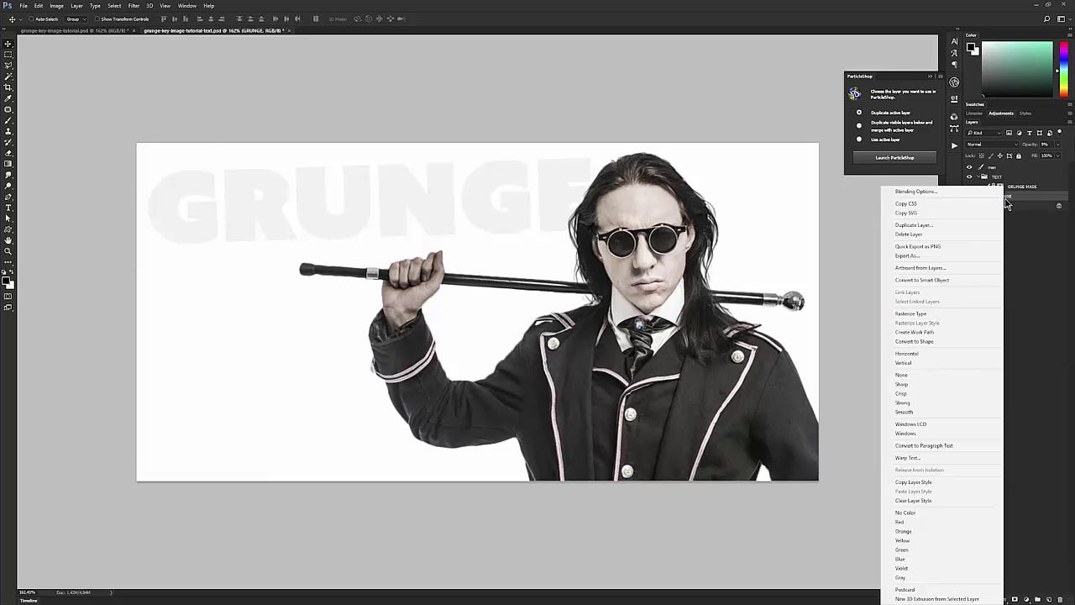
pyautogui.click(914, 315)
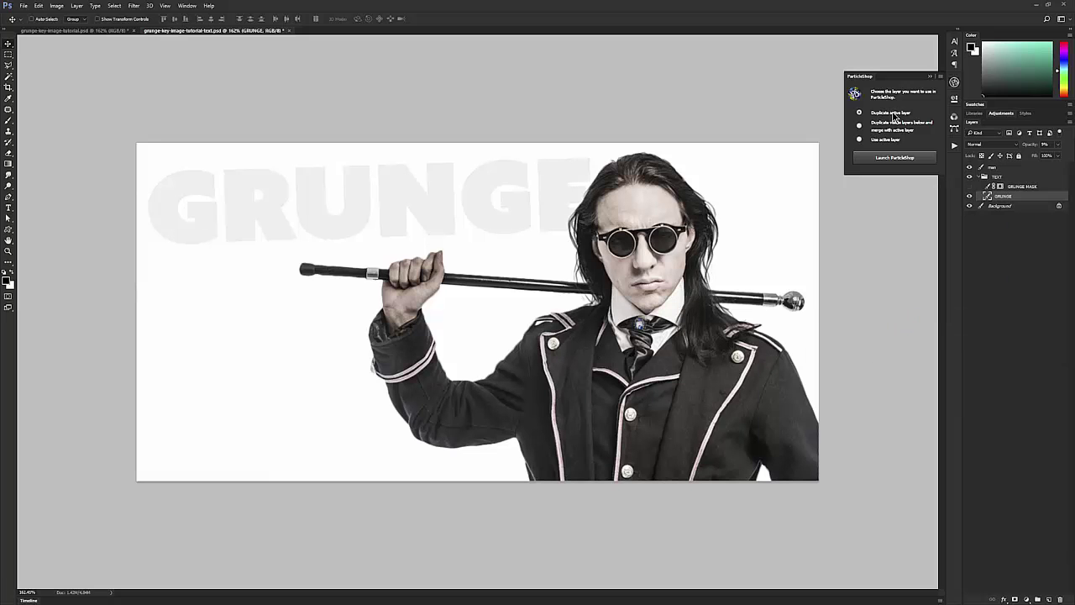
# Open a duplicate of the GRUNGE layer in ParticleShop and cover the first G with green Creepy brush strokes at size 7.
pyautogui.click(895, 159)
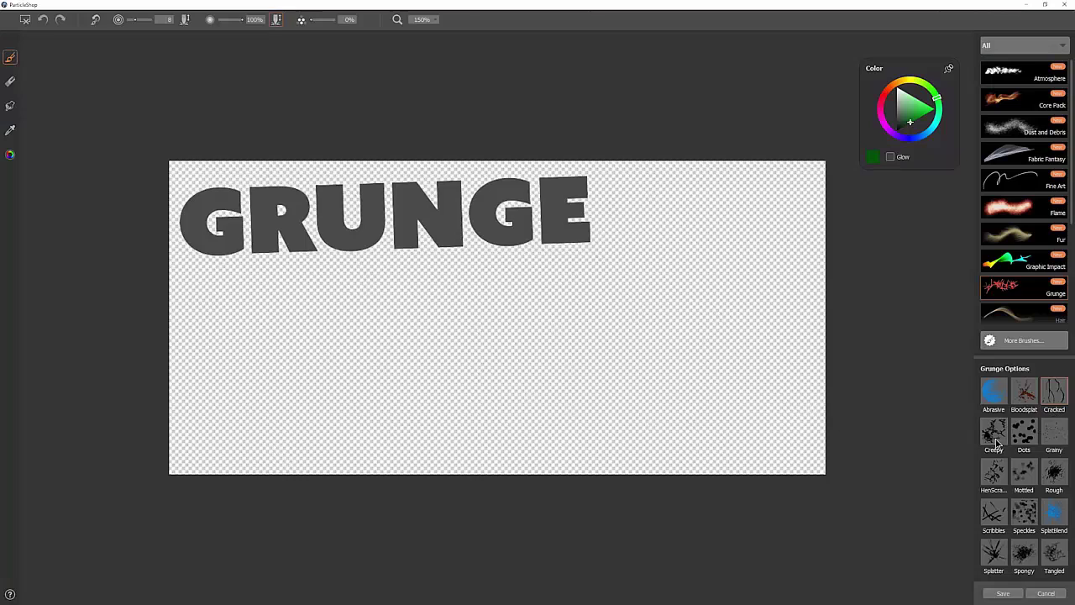
pyautogui.click(993, 437)
pyautogui.moveTo(927, 111); pyautogui.dragTo(913, 137)
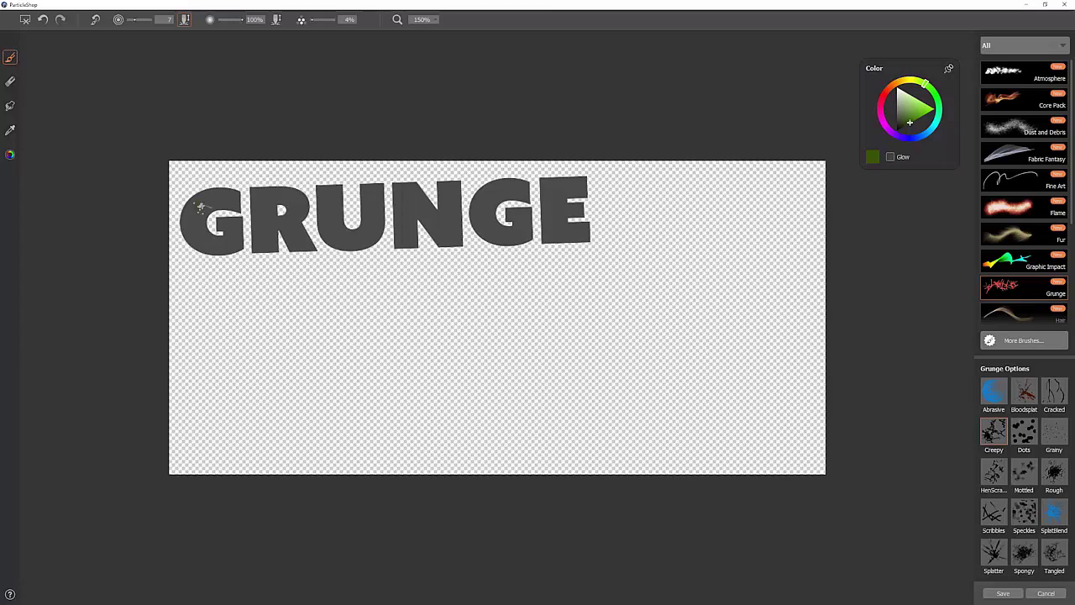
pyautogui.moveTo(185, 227)
pyautogui.mouseDown()
pyautogui.moveTo(205, 212)
pyautogui.moveTo(208, 187)
pyautogui.moveTo(198, 232)
pyautogui.moveTo(217, 252)
pyautogui.moveTo(228, 227)
pyautogui.moveTo(244, 235)
pyautogui.moveTo(220, 227)
pyautogui.mouseUp()
pyautogui.moveTo(247, 288)
pyautogui.mouseDown()
pyautogui.moveTo(368, 360)
pyautogui.moveTo(418, 323)
pyautogui.moveTo(552, 333)
pyautogui.moveTo(592, 287)
pyautogui.moveTo(629, 327)
pyautogui.moveTo(537, 368)
pyautogui.moveTo(460, 377)
pyautogui.moveTo(481, 416)
pyautogui.moveTo(570, 426)
pyautogui.moveTo(650, 394)
pyautogui.moveTo(665, 322)
pyautogui.moveTo(703, 243)
pyautogui.moveTo(751, 359)
pyautogui.moveTo(725, 216)
pyautogui.moveTo(793, 299)
pyautogui.mouseUp()
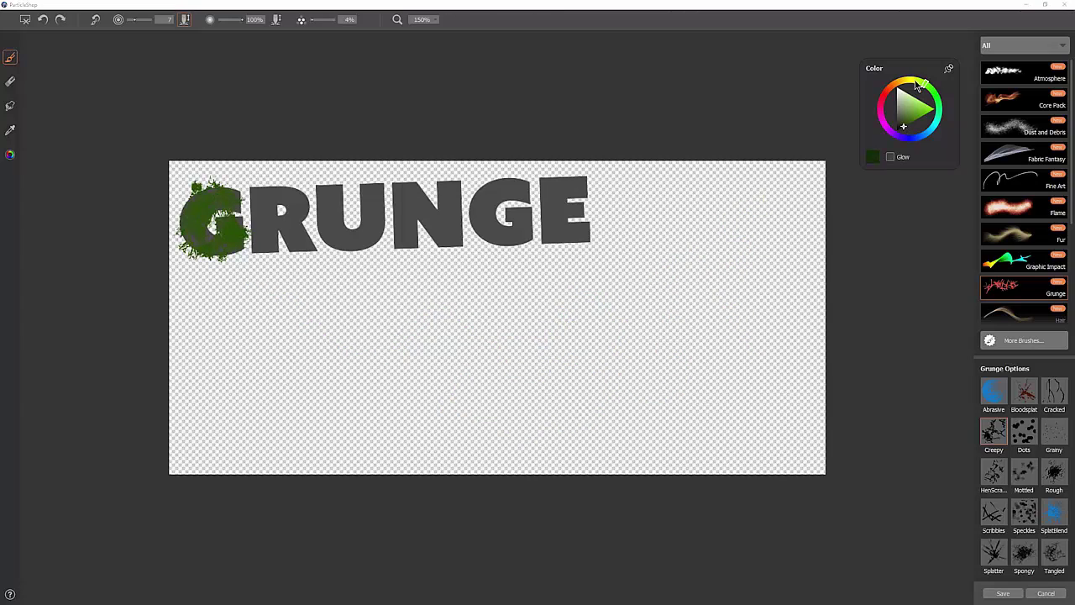
# Layer dark green, yellow-green and reddish Creepy strokes over the first G, enlarging the brush to size 31.
pyautogui.moveTo(189, 206)
pyautogui.mouseDown()
pyautogui.moveTo(214, 202)
pyautogui.moveTo(222, 248)
pyautogui.mouseUp()
pyautogui.moveTo(228, 196)
pyautogui.mouseDown()
pyautogui.moveTo(249, 198)
pyautogui.moveTo(237, 231)
pyautogui.moveTo(188, 242)
pyautogui.mouseUp()
pyautogui.click(922, 116)
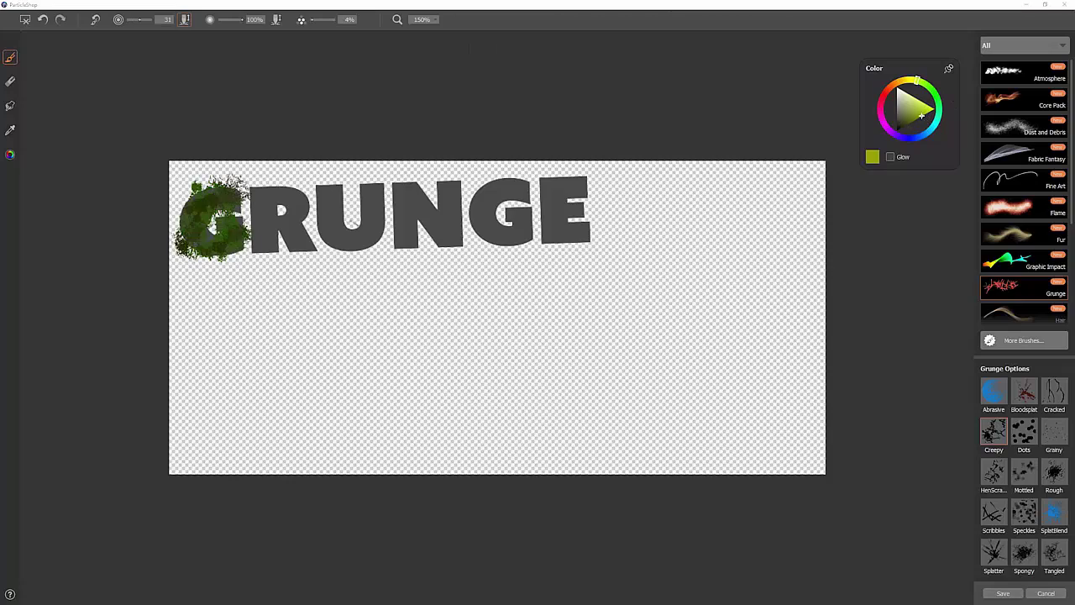
pyautogui.moveTo(203, 205)
pyautogui.mouseDown()
pyautogui.moveTo(240, 234)
pyautogui.moveTo(216, 181)
pyautogui.moveTo(242, 216)
pyautogui.moveTo(208, 190)
pyautogui.moveTo(186, 252)
pyautogui.moveTo(189, 238)
pyautogui.mouseUp()
pyautogui.click(896, 84)
pyautogui.click(911, 122)
pyautogui.click(928, 85)
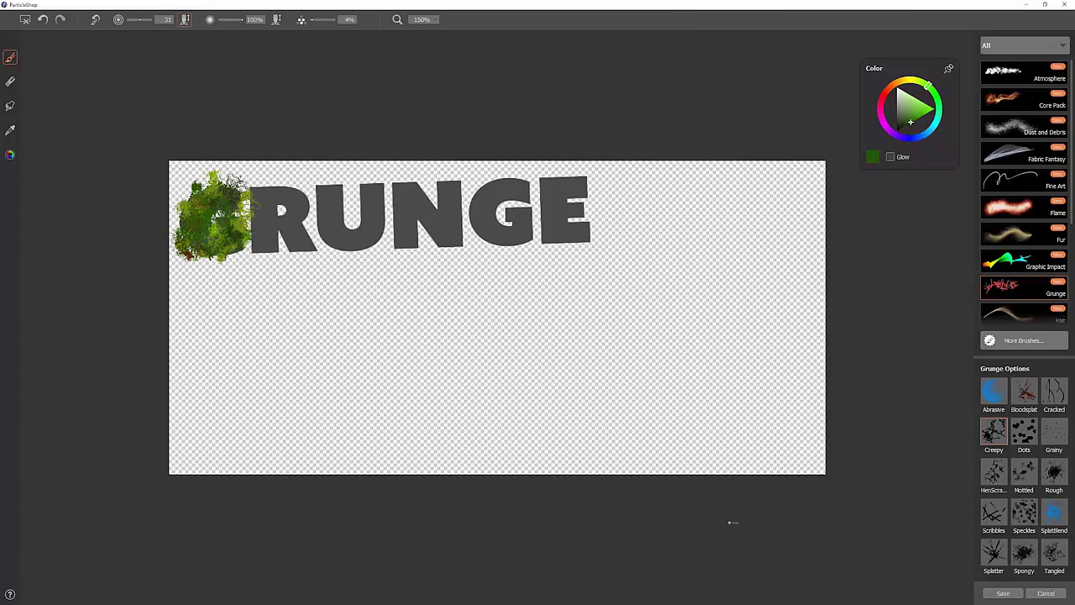
# Cover the letter R with white and black dots using the Dots brush at size 6, undoing the oversized first strokes.
pyautogui.click(1027, 430)
pyautogui.moveTo(907, 107); pyautogui.dragTo(898, 85)
pyautogui.moveTo(256, 188)
pyautogui.mouseDown()
pyautogui.moveTo(261, 250)
pyautogui.moveTo(270, 201)
pyautogui.moveTo(274, 252)
pyautogui.moveTo(299, 248)
pyautogui.moveTo(261, 193)
pyautogui.moveTo(267, 240)
pyautogui.mouseUp()
pyautogui.hotkey('ctrl', 'z')
pyautogui.press('[')
pyautogui.press('[')
pyautogui.press('[')
pyautogui.hotkey('ctrl', 'z')
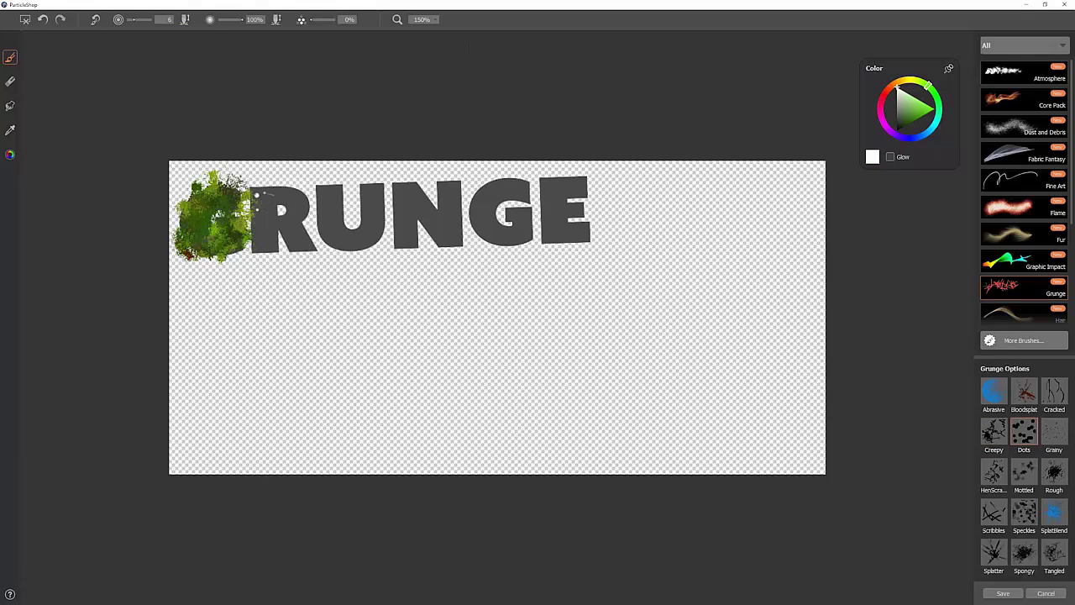
pyautogui.click(898, 129)
pyautogui.moveTo(280, 192)
pyautogui.mouseDown()
pyautogui.moveTo(305, 240)
pyautogui.moveTo(261, 235)
pyautogui.moveTo(300, 211)
pyautogui.moveTo(300, 239)
pyautogui.mouseUp()
pyautogui.click(897, 87)
pyautogui.click(897, 130)
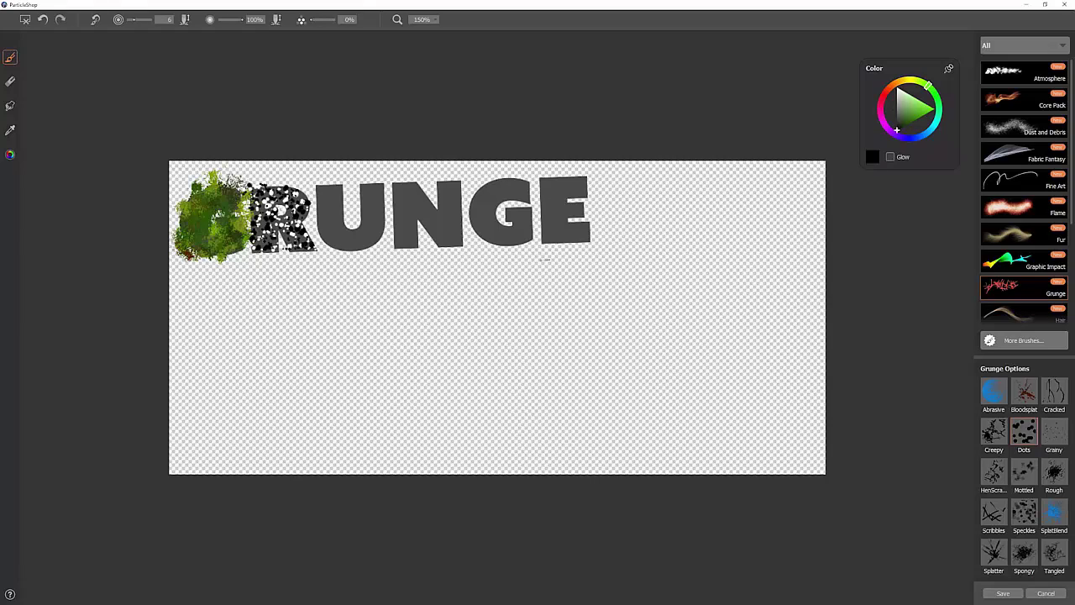
# Enlarge the Dots brush to size 41.
pyautogui.press(']')
pyautogui.press(']')
pyautogui.press(']')
pyautogui.press(']')
pyautogui.press(']')
pyautogui.press(']')
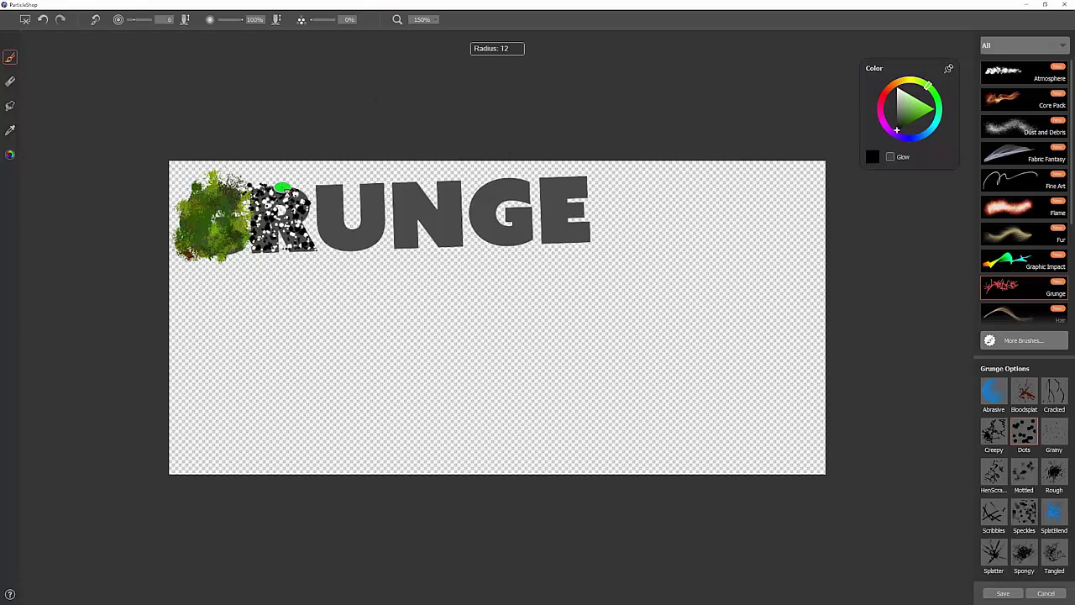
pyautogui.moveTo(300, 202); pyautogui.dragTo(322, 202)
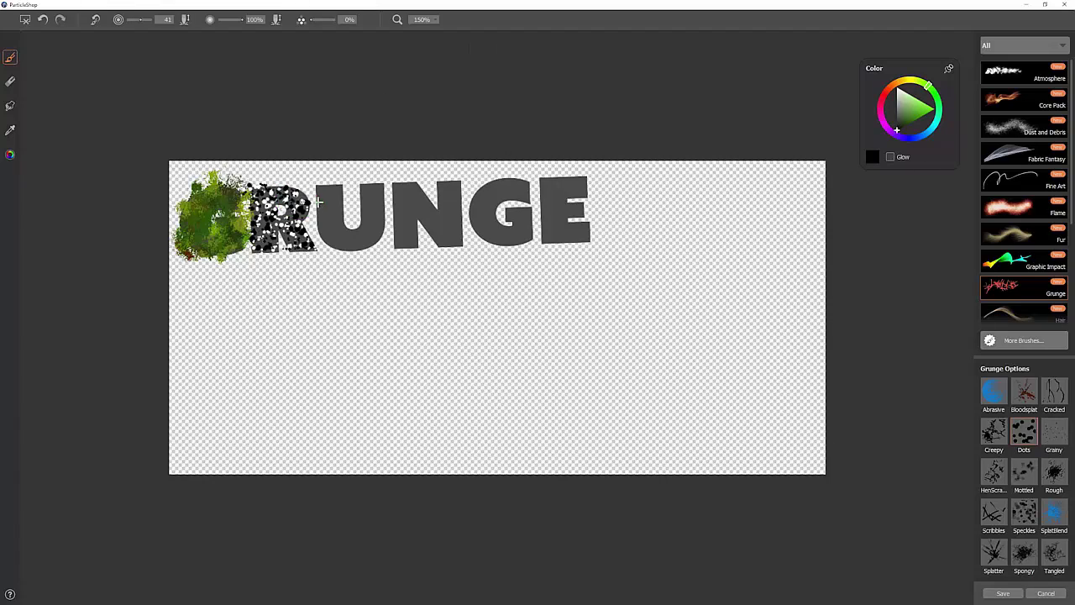
# Scatter dark red and orange specks over the letter U with the Grainy brush at size 92, experimenting with its density.
pyautogui.click(1055, 431)
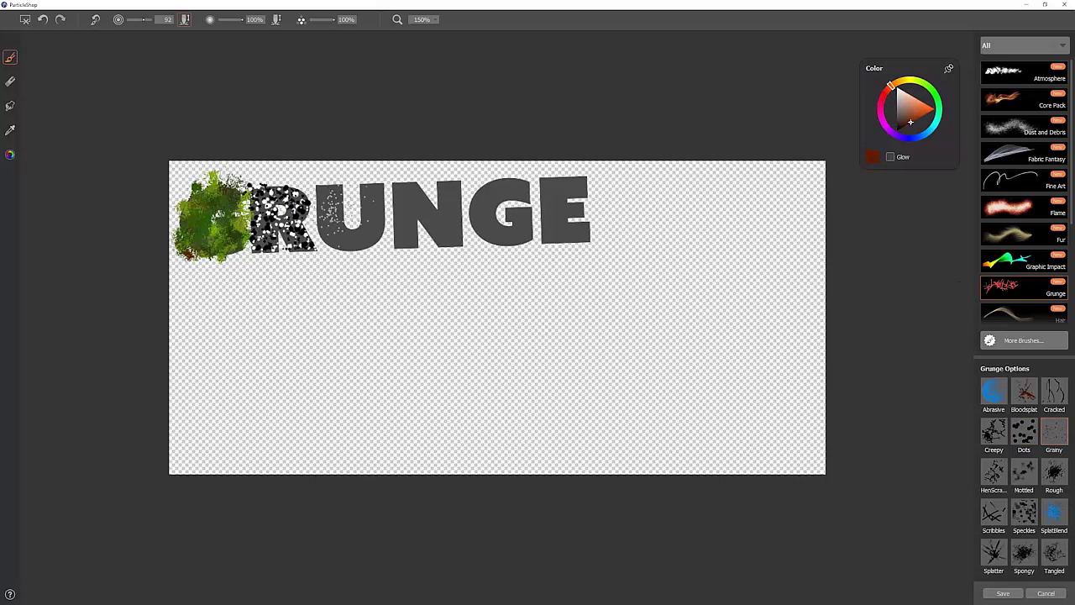
pyautogui.moveTo(332, 208)
pyautogui.mouseDown()
pyautogui.moveTo(329, 222)
pyautogui.moveTo(375, 221)
pyautogui.moveTo(367, 205)
pyautogui.moveTo(332, 231)
pyautogui.moveTo(328, 223)
pyautogui.moveTo(361, 222)
pyautogui.moveTo(366, 239)
pyautogui.moveTo(386, 218)
pyautogui.mouseUp()
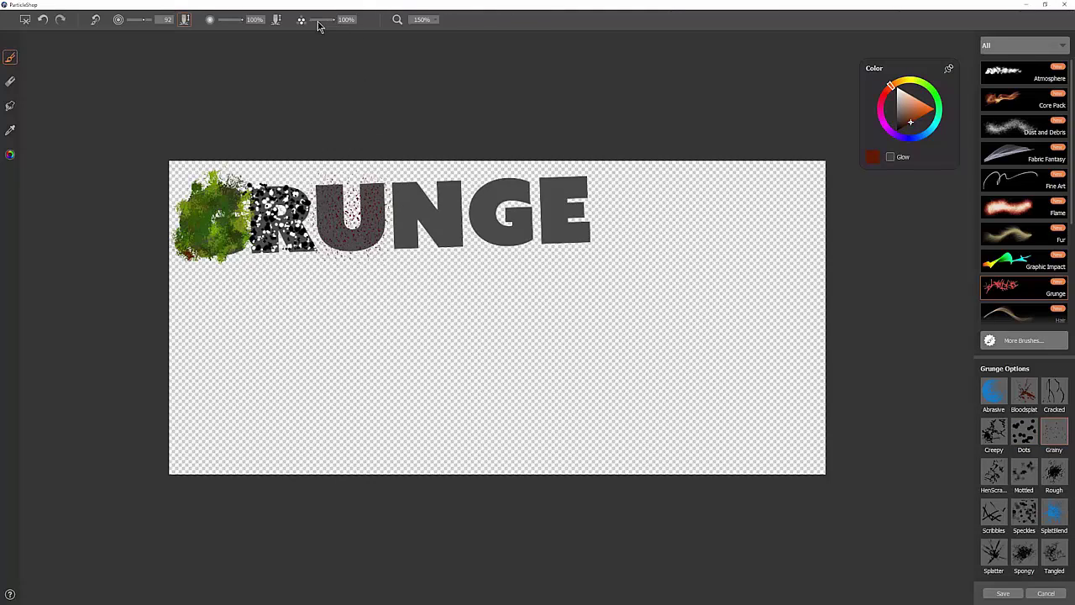
pyautogui.moveTo(317, 20); pyautogui.dragTo(312, 20)
pyautogui.moveTo(898, 105); pyautogui.dragTo(896, 130)
pyautogui.moveTo(329, 195)
pyautogui.mouseDown()
pyautogui.moveTo(370, 240)
pyautogui.moveTo(375, 190)
pyautogui.moveTo(370, 240)
pyautogui.mouseUp()
pyautogui.moveTo(316, 20); pyautogui.dragTo(370, 27)
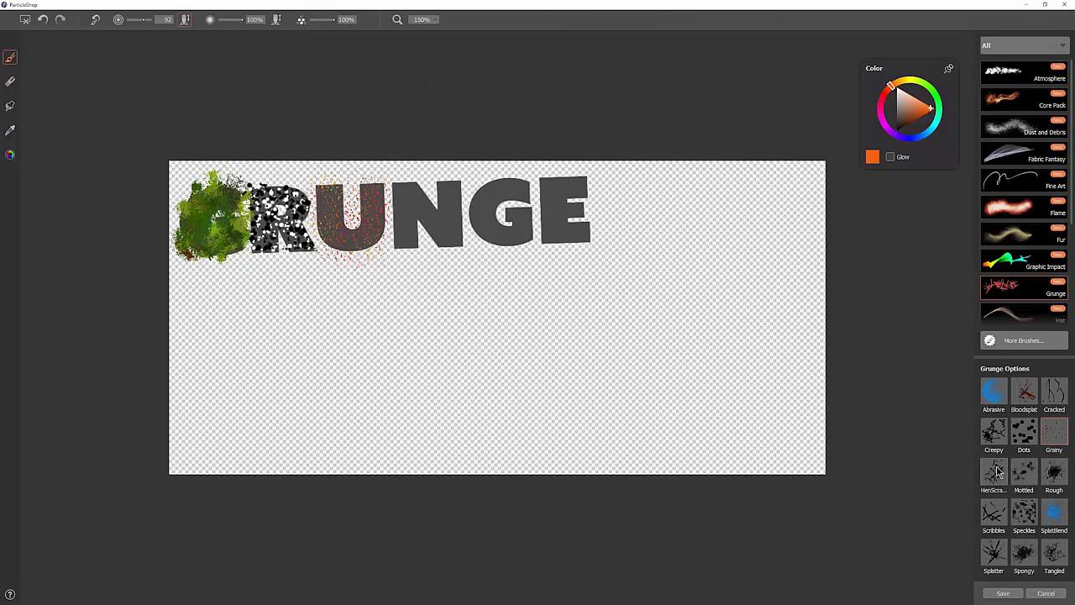
# Texture the letter N with light gray and black strokes of the hen scratch brush.
pyautogui.click(998, 473)
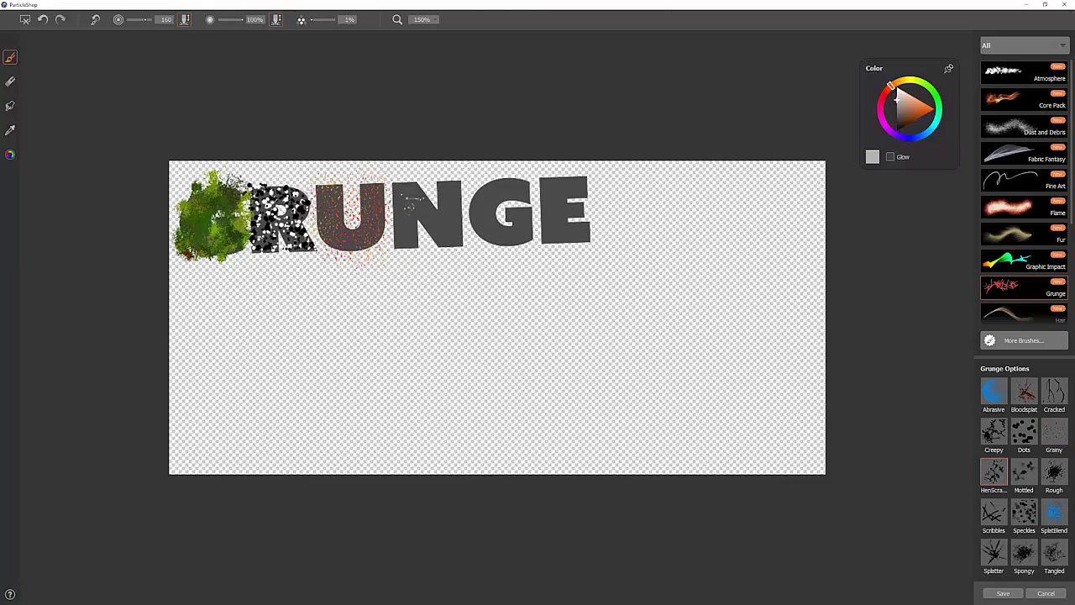
pyautogui.moveTo(395, 195)
pyautogui.mouseDown()
pyautogui.moveTo(435, 232)
pyautogui.moveTo(440, 199)
pyautogui.moveTo(452, 201)
pyautogui.moveTo(412, 183)
pyautogui.moveTo(405, 249)
pyautogui.moveTo(457, 227)
pyautogui.mouseUp()
pyautogui.click(898, 128)
pyautogui.moveTo(392, 185)
pyautogui.mouseDown()
pyautogui.moveTo(414, 232)
pyautogui.moveTo(447, 244)
pyautogui.mouseUp()
pyautogui.click(898, 100)
# Test crimson hen scratch strokes of different thicknesses on the empty area below the text.
pyautogui.click(880, 101)
pyautogui.click(932, 108)
pyautogui.moveTo(257, 353)
pyautogui.mouseDown()
pyautogui.moveTo(349, 302)
pyautogui.moveTo(619, 308)
pyautogui.moveTo(664, 298)
pyautogui.mouseUp()
pyautogui.moveTo(379, 331)
pyautogui.mouseDown()
pyautogui.moveTo(455, 356)
pyautogui.moveTo(578, 357)
pyautogui.mouseUp()
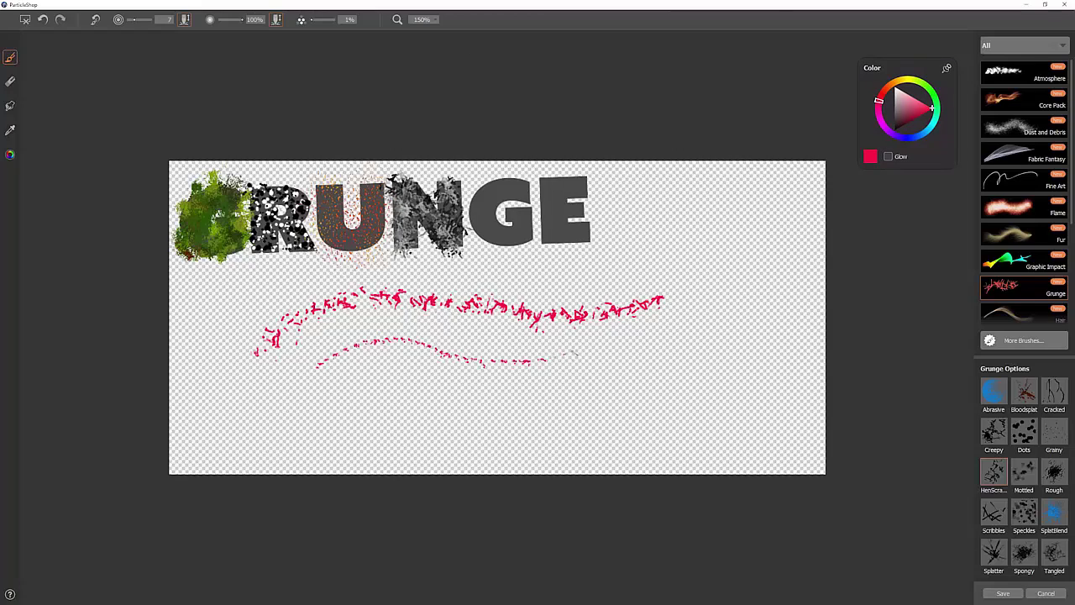
pyautogui.moveTo(514, 380)
pyautogui.mouseDown()
pyautogui.moveTo(624, 373)
pyautogui.moveTo(658, 359)
pyautogui.mouseUp()
pyautogui.moveTo(458, 398); pyautogui.dragTo(487, 398)
pyautogui.moveTo(275, 438)
pyautogui.mouseDown()
pyautogui.moveTo(404, 435)
pyautogui.moveTo(509, 451)
pyautogui.mouseUp()
# Enlarge the hen scratch brush to size 149, test dense crimson marks below the text, and undo the test strokes.
pyautogui.press(']')
pyautogui.press(']')
pyautogui.press(']')
pyautogui.press(']')
pyautogui.moveTo(454, 422)
pyautogui.mouseDown()
pyautogui.moveTo(608, 436)
pyautogui.moveTo(704, 405)
pyautogui.moveTo(737, 317)
pyautogui.moveTo(754, 398)
pyautogui.moveTo(790, 374)
pyautogui.moveTo(731, 223)
pyautogui.mouseUp()
pyautogui.hotkey('ctrl', 'z')
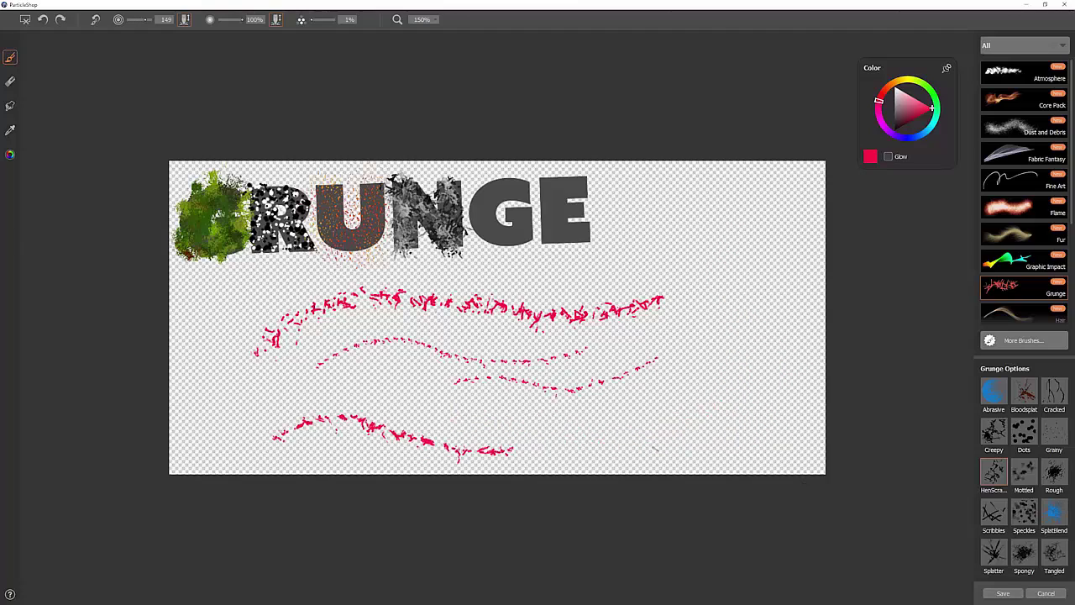
pyautogui.moveTo(472, 425)
pyautogui.mouseDown()
pyautogui.moveTo(515, 397)
pyautogui.moveTo(537, 426)
pyautogui.mouseUp()
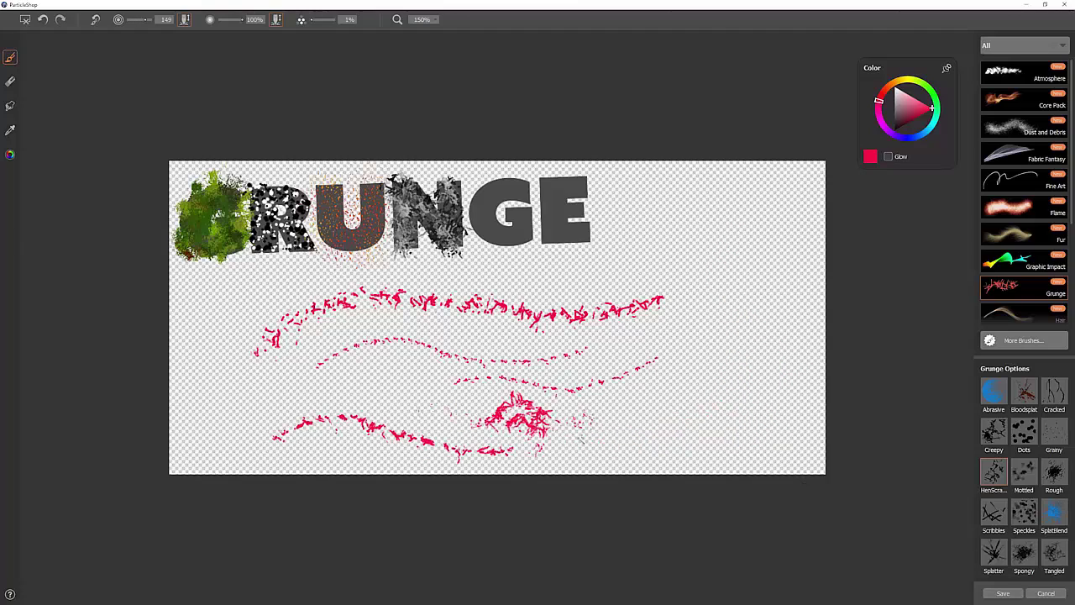
pyautogui.moveTo(637, 403)
pyautogui.mouseDown()
pyautogui.moveTo(661, 387)
pyautogui.moveTo(669, 429)
pyautogui.mouseUp()
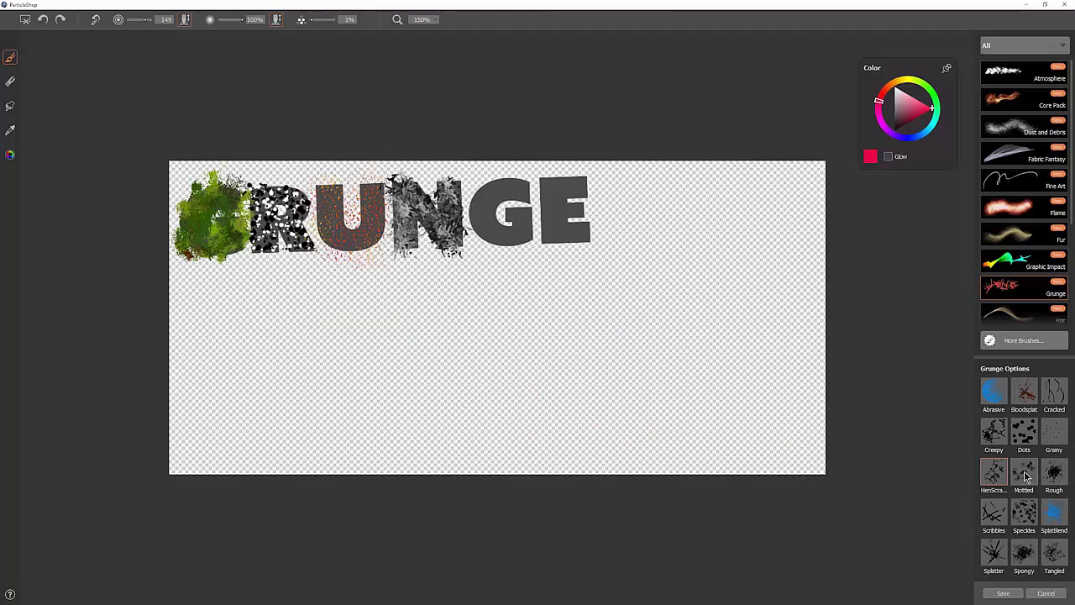
# Paint the second letter G with olive green strokes of the Mottled brush.
pyautogui.click(1026, 474)
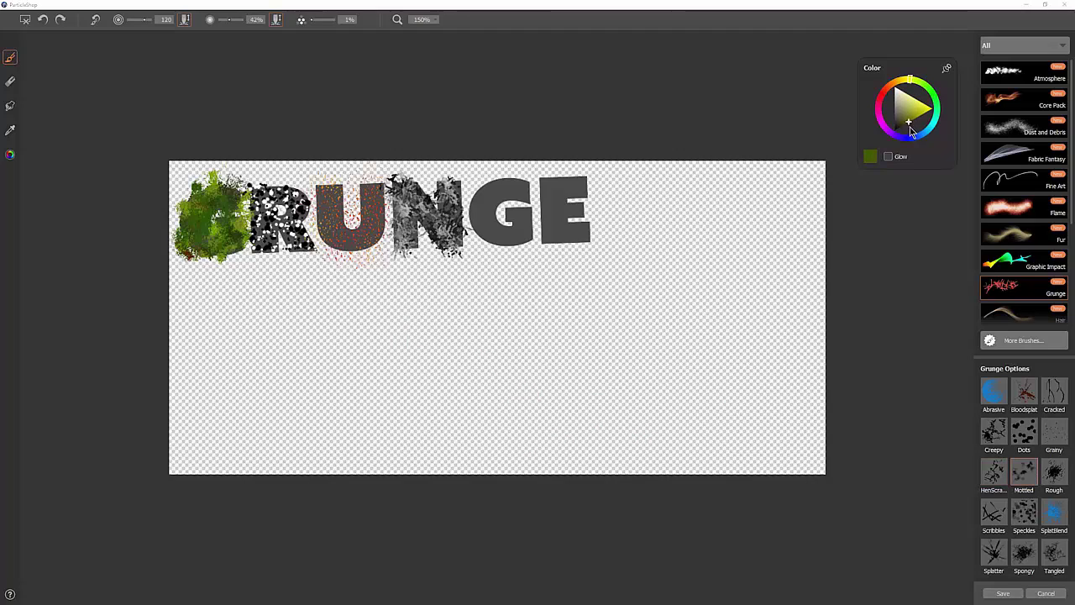
pyautogui.moveTo(484, 181)
pyautogui.mouseDown()
pyautogui.moveTo(506, 213)
pyautogui.moveTo(524, 201)
pyautogui.moveTo(496, 189)
pyautogui.moveTo(508, 238)
pyautogui.moveTo(527, 242)
pyautogui.mouseUp()
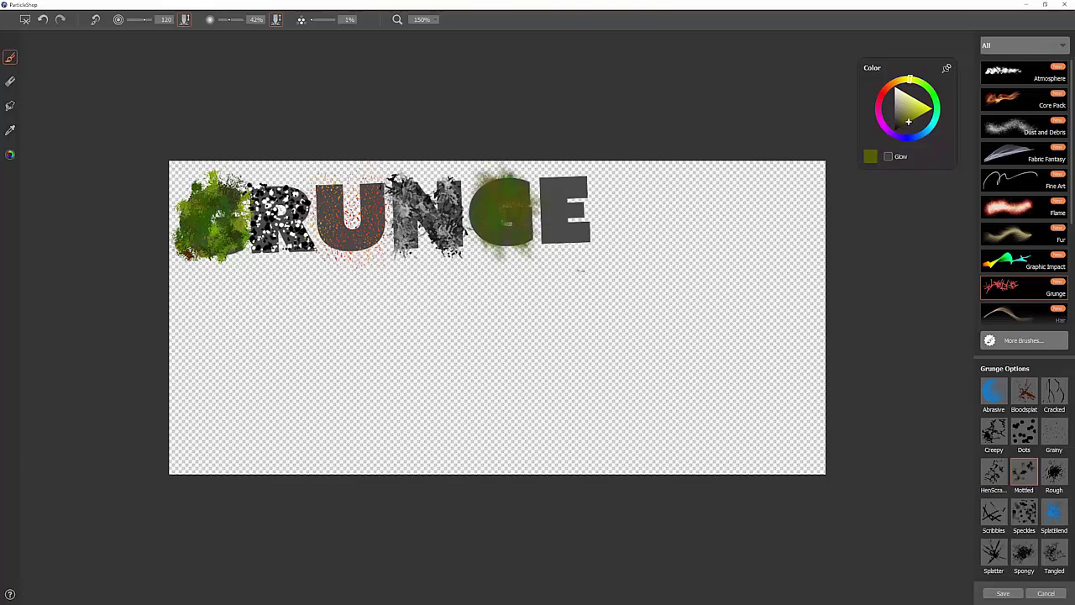
pyautogui.moveTo(911, 119); pyautogui.dragTo(925, 112)
pyautogui.moveTo(487, 217)
pyautogui.mouseDown()
pyautogui.moveTo(511, 228)
pyautogui.moveTo(486, 235)
pyautogui.moveTo(519, 236)
pyautogui.moveTo(517, 181)
pyautogui.moveTo(496, 236)
pyautogui.moveTo(479, 202)
pyautogui.moveTo(514, 239)
pyautogui.moveTo(531, 217)
pyautogui.moveTo(500, 231)
pyautogui.moveTo(525, 243)
pyautogui.moveTo(504, 240)
pyautogui.mouseUp()
# Layer pale and dark blue Mottled strokes over the second letter G in several shades.
pyautogui.click(901, 126)
pyautogui.click(901, 105)
pyautogui.moveTo(481, 189)
pyautogui.mouseDown()
pyautogui.moveTo(491, 235)
pyautogui.moveTo(520, 180)
pyautogui.moveTo(504, 244)
pyautogui.mouseUp()
pyautogui.click(919, 136)
pyautogui.moveTo(492, 197)
pyautogui.mouseDown()
pyautogui.moveTo(497, 219)
pyautogui.moveTo(472, 205)
pyautogui.mouseUp()
pyautogui.click(899, 127)
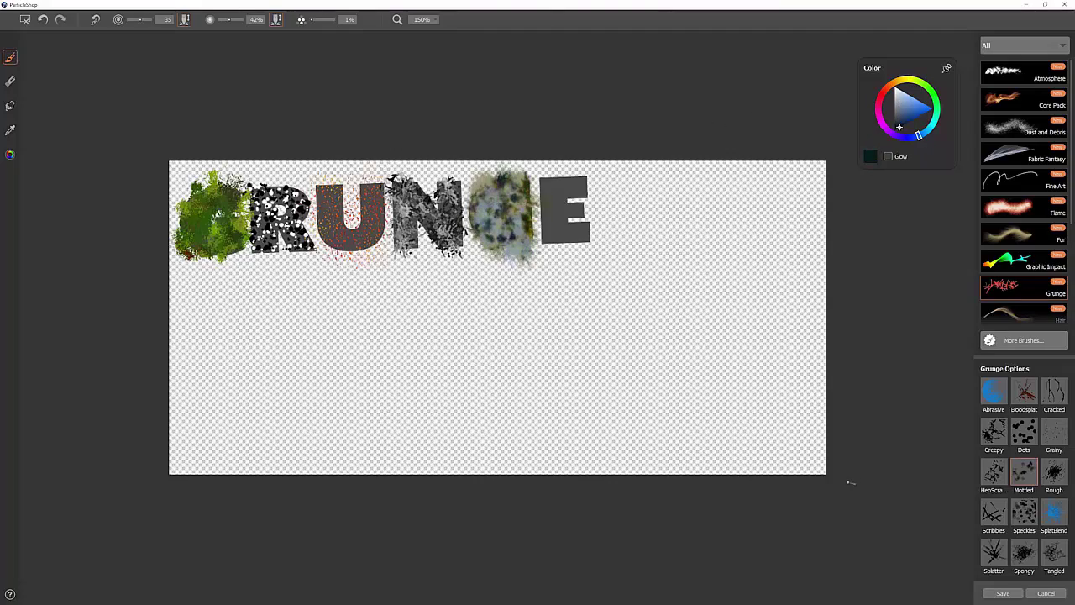
# Texture the letter E with light gray and small black strokes of the Rough brush.
pyautogui.click(1059, 473)
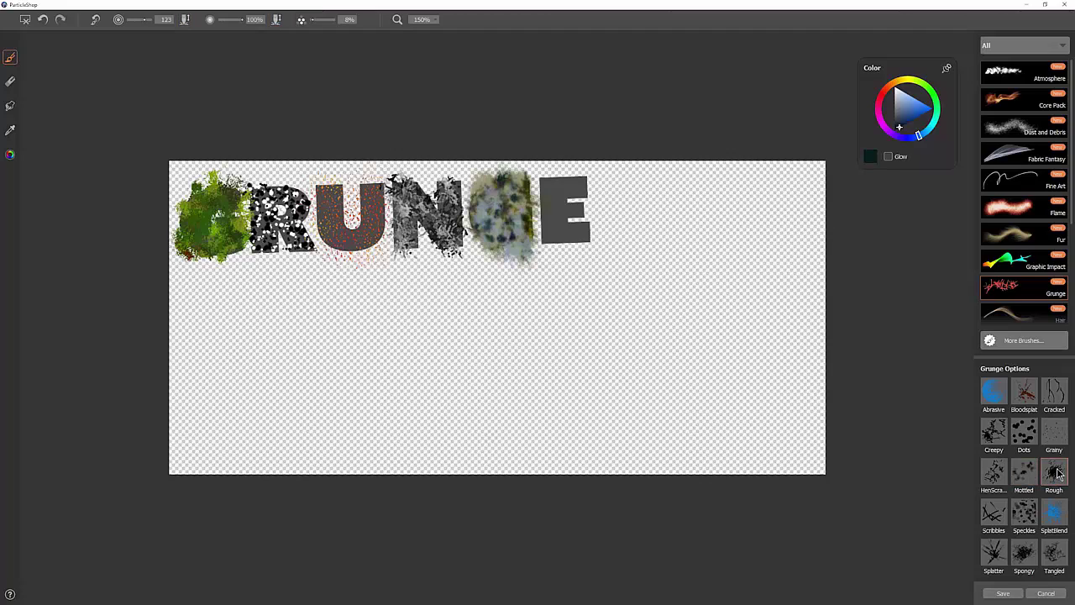
pyautogui.click(897, 94)
pyautogui.moveTo(564, 181)
pyautogui.mouseDown()
pyautogui.moveTo(580, 210)
pyautogui.moveTo(559, 252)
pyautogui.moveTo(579, 180)
pyautogui.moveTo(593, 214)
pyautogui.mouseUp()
pyautogui.moveTo(902, 127); pyautogui.dragTo(895, 130)
pyautogui.moveTo(567, 194)
pyautogui.mouseDown()
pyautogui.moveTo(577, 194)
pyautogui.moveTo(575, 209)
pyautogui.moveTo(580, 183)
pyautogui.moveTo(552, 206)
pyautogui.mouseUp()
pyautogui.hotkey('ctrl', 'z')
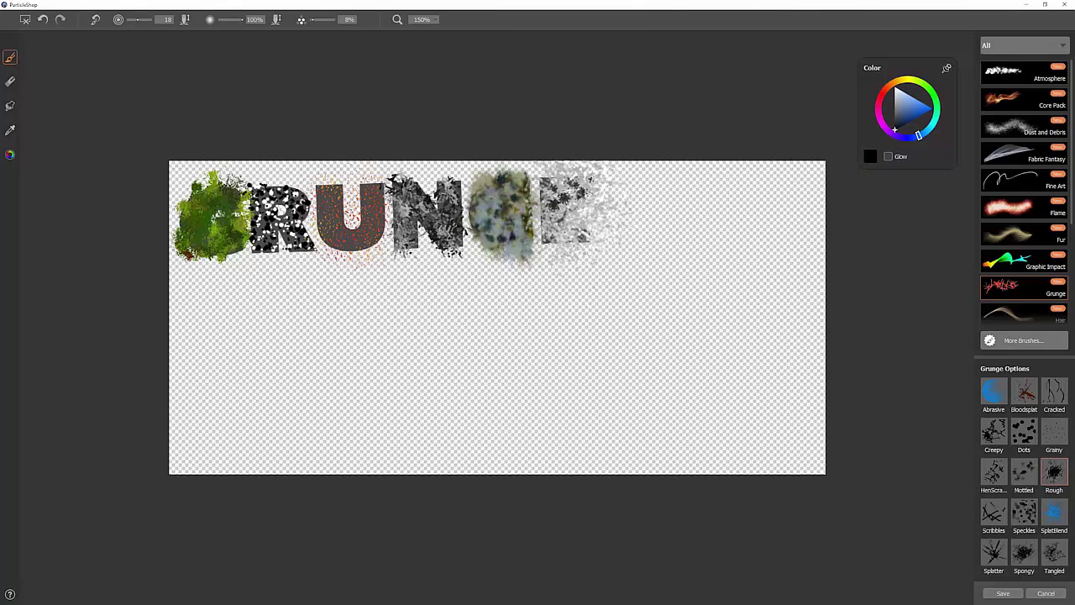
# Enlarge the Rough brush to size 34 and add denser black strokes over the letter E.
pyautogui.press(']')
pyautogui.press(']')
pyautogui.press(']')
pyautogui.press(']')
pyautogui.press(']')
pyautogui.press(']')
pyautogui.press(']')
pyautogui.press(']')
pyautogui.press(']')
pyautogui.press(']')
pyautogui.press(']')
pyautogui.press(']')
pyautogui.press(']')
pyautogui.press(']')
pyautogui.press(']')
pyautogui.press(']')
pyautogui.moveTo(572, 216)
pyautogui.mouseDown()
pyautogui.moveTo(555, 235)
pyautogui.moveTo(592, 247)
pyautogui.mouseUp()
pyautogui.moveTo(542, 178); pyautogui.dragTo(568, 183)
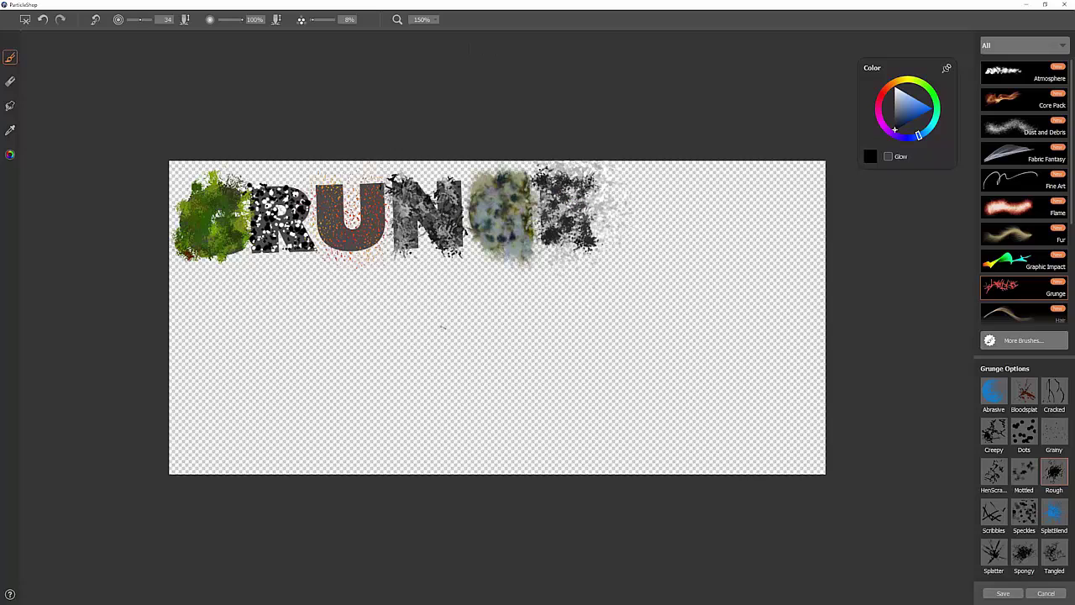
# Test a long black Rough stroke and separate dabs on the empty area below the text, and undo them.
pyautogui.moveTo(332, 357)
pyautogui.mouseDown()
pyautogui.moveTo(532, 348)
pyautogui.moveTo(710, 290)
pyautogui.mouseUp()
pyautogui.click(474, 408)
pyautogui.click(506, 407)
pyautogui.click(530, 397)
pyautogui.click(561, 385)
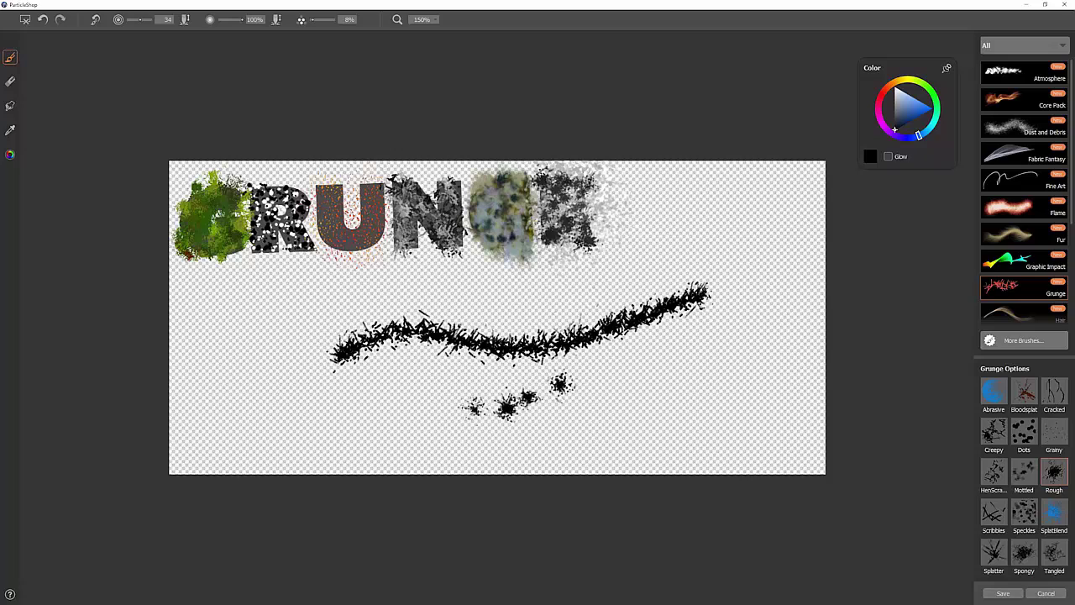
pyautogui.moveTo(557, 418)
pyautogui.mouseDown()
pyautogui.moveTo(591, 371)
pyautogui.moveTo(631, 417)
pyautogui.moveTo(630, 381)
pyautogui.moveTo(655, 378)
pyautogui.mouseUp()
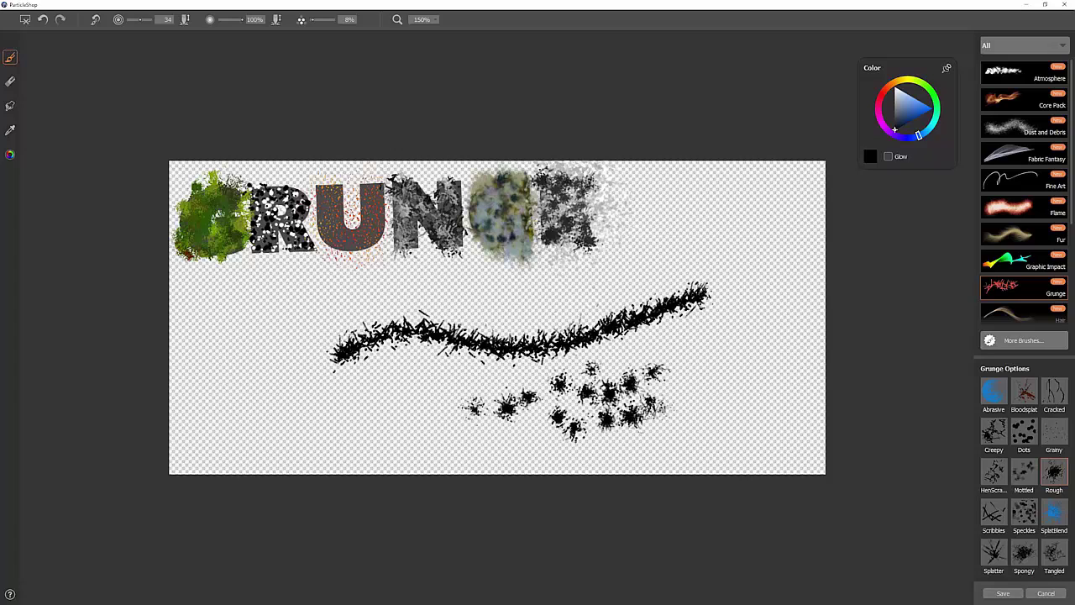
pyautogui.moveTo(664, 416)
pyautogui.mouseDown()
pyautogui.moveTo(680, 359)
pyautogui.moveTo(690, 384)
pyautogui.moveTo(714, 342)
pyautogui.moveTo(731, 390)
pyautogui.mouseUp()
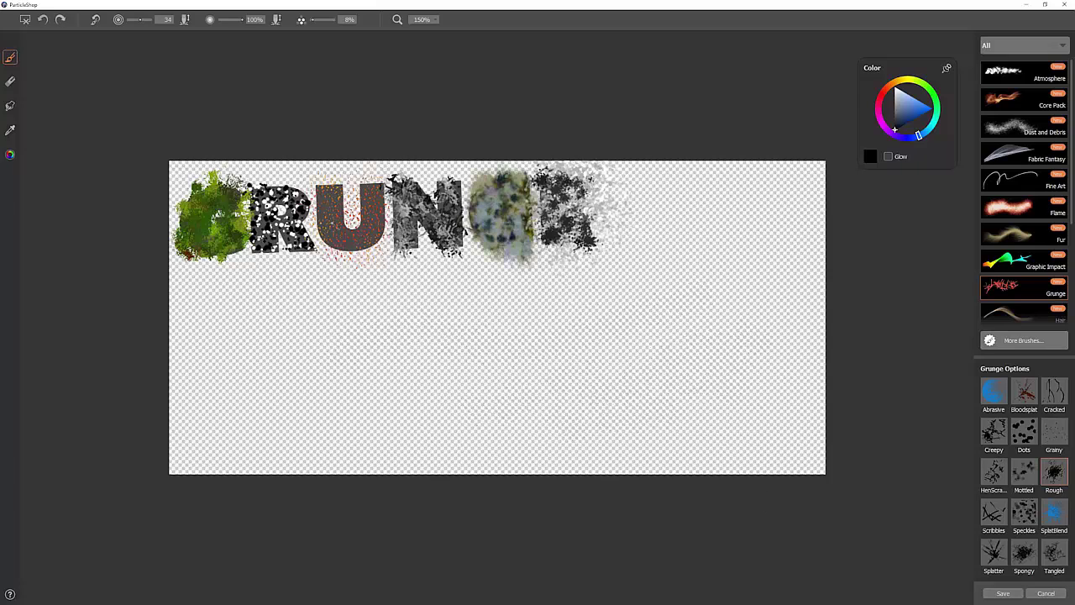
# Save only the brushstrokes back to Photoshop and mask the ParticleShop layer with the outline of the GRUNGE text.
pyautogui.click(1013, 592)
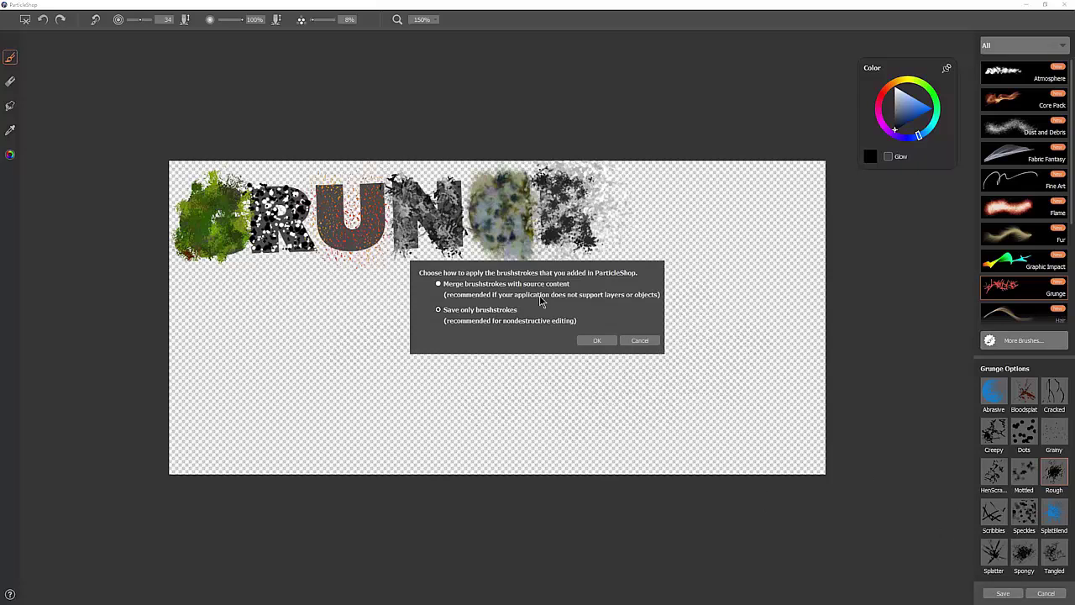
pyautogui.click(596, 341)
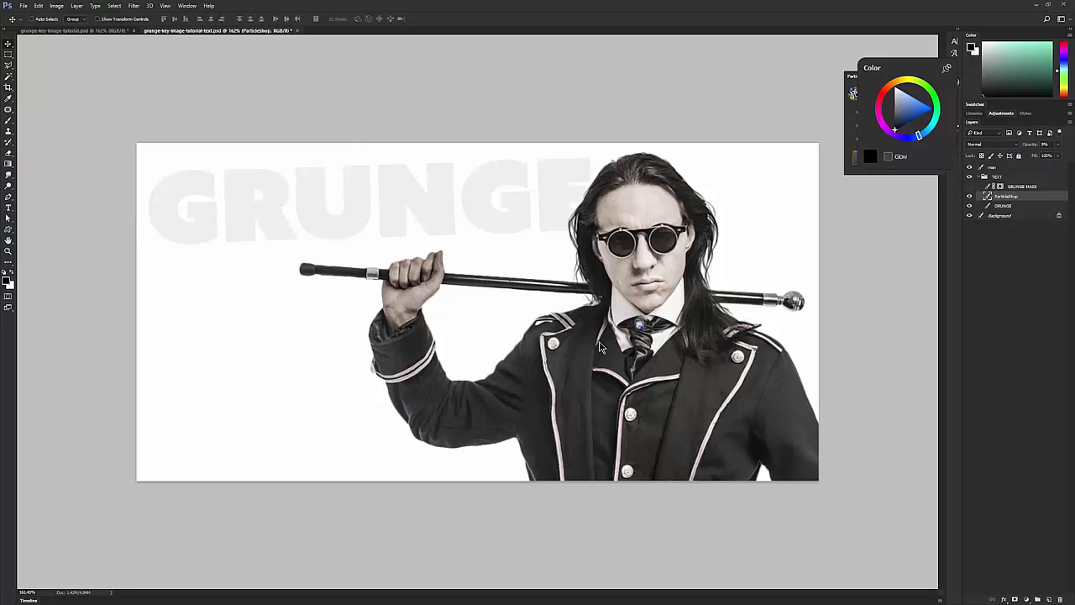
pyautogui.keyDown('ctrl'); pyautogui.click(989, 207); pyautogui.keyUp('ctrl')
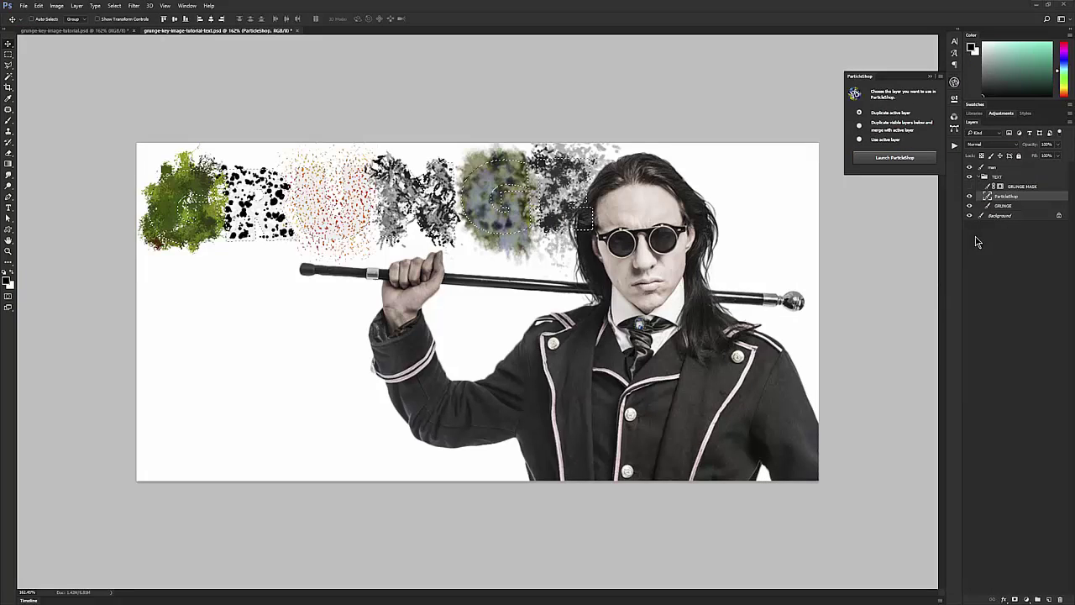
pyautogui.click(1016, 600)
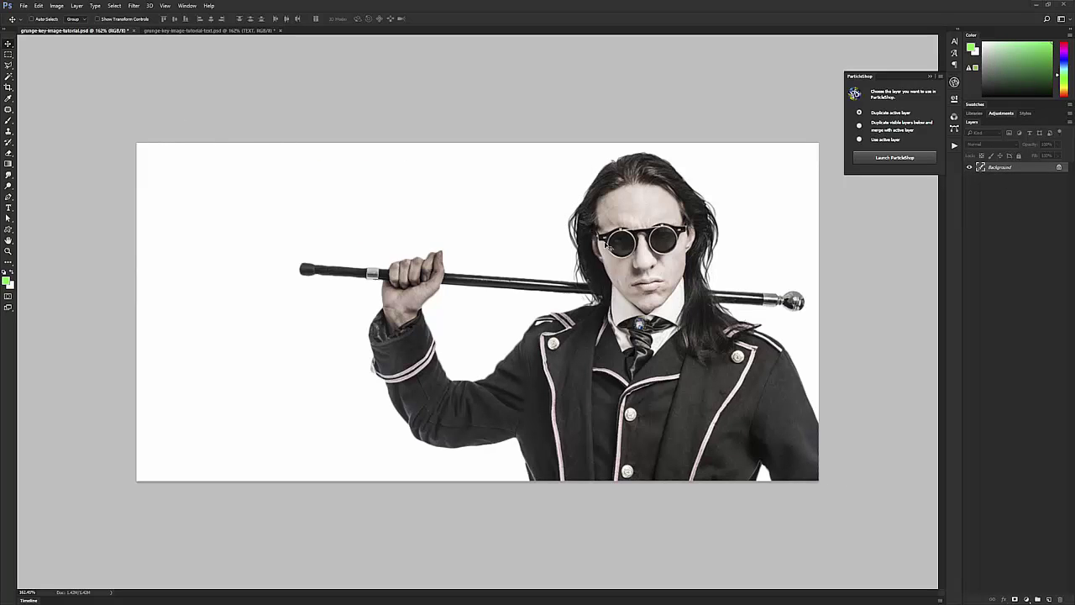
# Open the portrait's background layer in ParticleShop, test large black Scribbles strokes at size 127, and undo them.
pyautogui.click(892, 158)
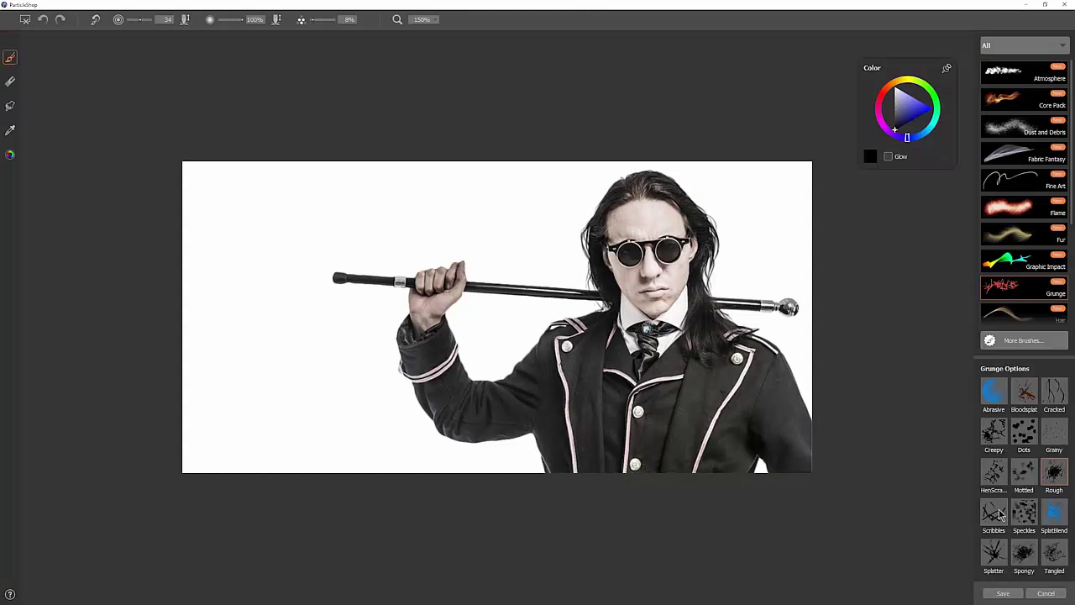
pyautogui.click(994, 512)
pyautogui.moveTo(243, 203)
pyautogui.mouseDown()
pyautogui.moveTo(358, 195)
pyautogui.moveTo(250, 344)
pyautogui.moveTo(263, 361)
pyautogui.moveTo(409, 210)
pyautogui.moveTo(464, 225)
pyautogui.mouseUp()
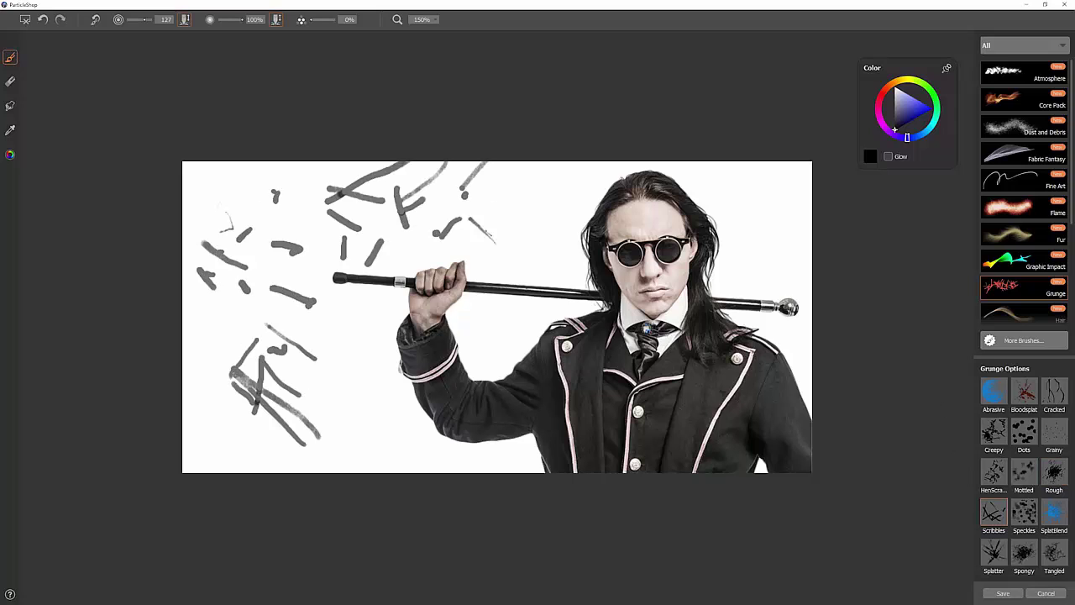
pyautogui.hotkey('ctrl', 'z')
# Reduce the Scribbles brush to size 28, scatter black marks around the man, and test white marks over his coat.
pyautogui.keyDown('ctrl'); pyautogui.keyDown('alt'); pyautogui.click(291, 237); pyautogui.keyUp('alt'); pyautogui.keyUp('ctrl')
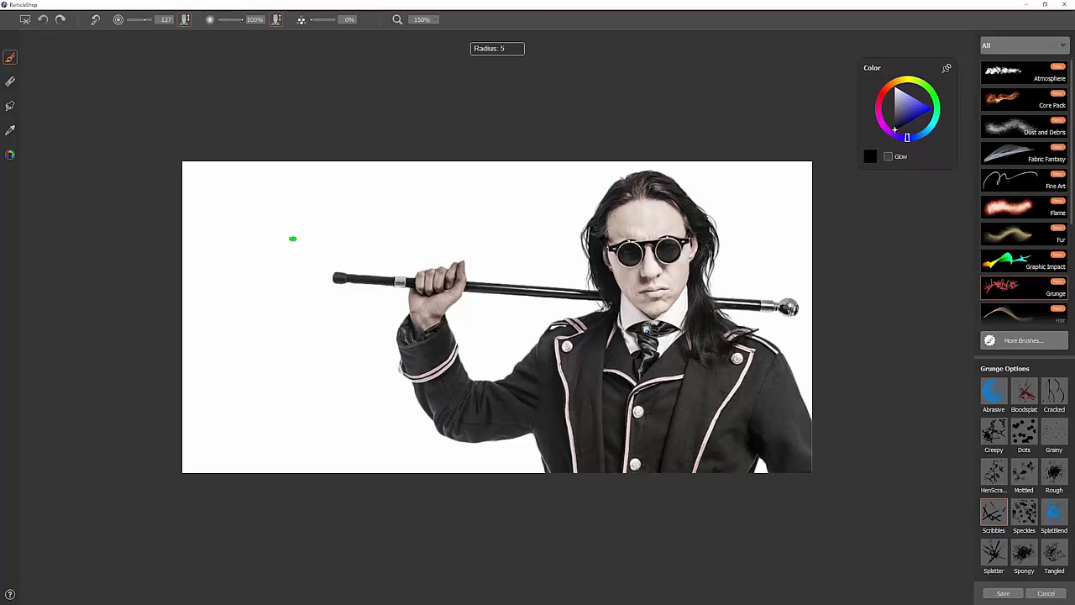
pyautogui.moveTo(240, 205); pyautogui.dragTo(223, 239)
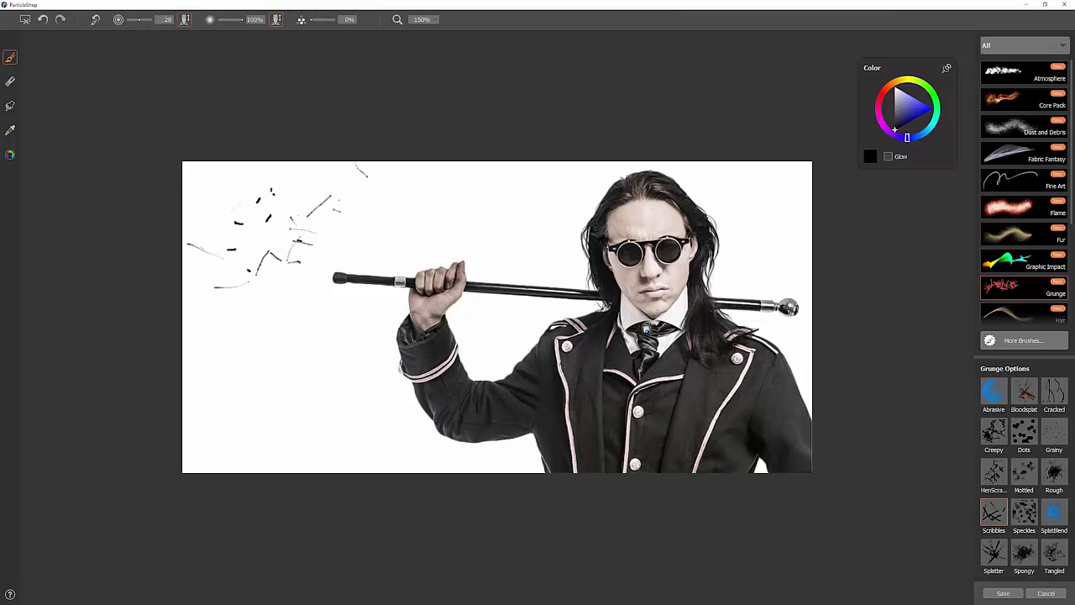
pyautogui.moveTo(538, 231)
pyautogui.mouseDown()
pyautogui.moveTo(441, 233)
pyautogui.moveTo(260, 296)
pyautogui.moveTo(299, 344)
pyautogui.mouseUp()
pyautogui.moveTo(294, 437)
pyautogui.mouseDown()
pyautogui.moveTo(345, 394)
pyautogui.moveTo(303, 349)
pyautogui.moveTo(260, 395)
pyautogui.moveTo(318, 200)
pyautogui.moveTo(343, 378)
pyautogui.moveTo(399, 437)
pyautogui.moveTo(500, 324)
pyautogui.moveTo(534, 311)
pyautogui.mouseUp()
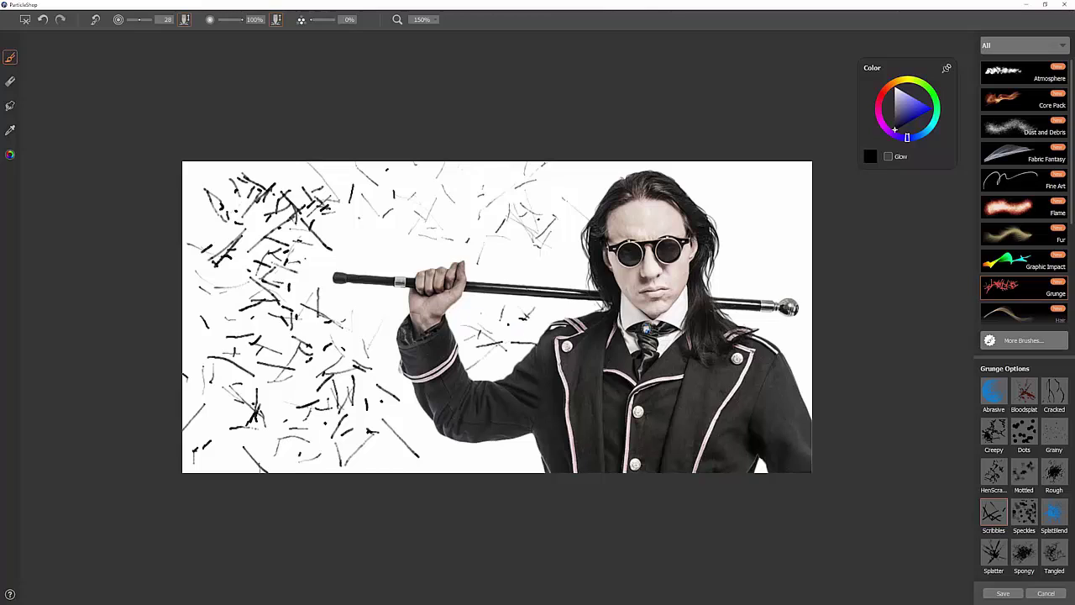
pyautogui.moveTo(752, 218); pyautogui.dragTo(797, 302)
pyautogui.click(895, 87)
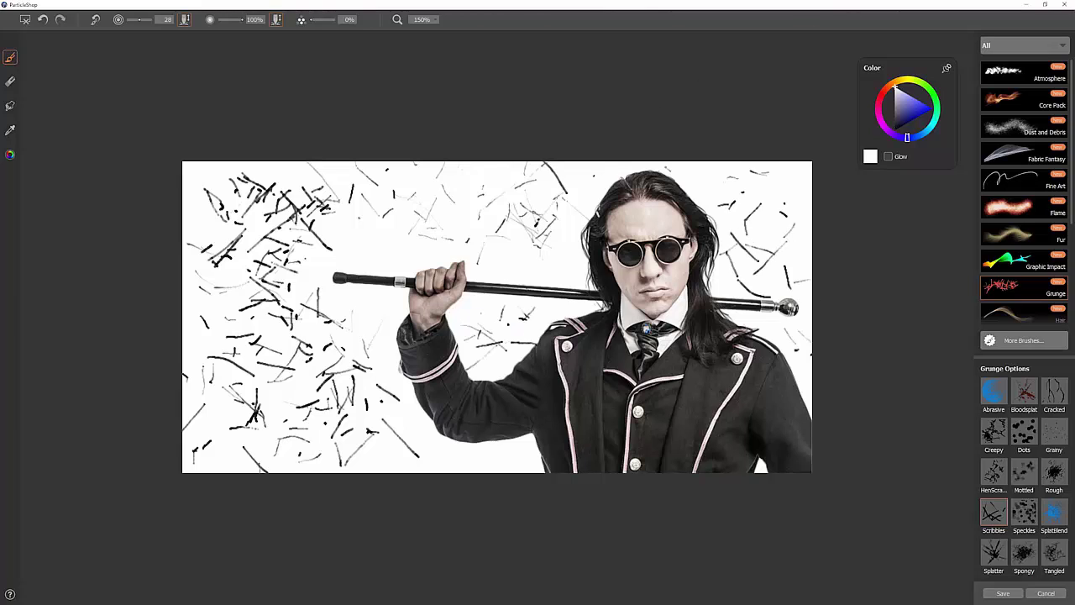
pyautogui.moveTo(571, 370)
pyautogui.mouseDown()
pyautogui.moveTo(575, 429)
pyautogui.moveTo(657, 458)
pyautogui.mouseUp()
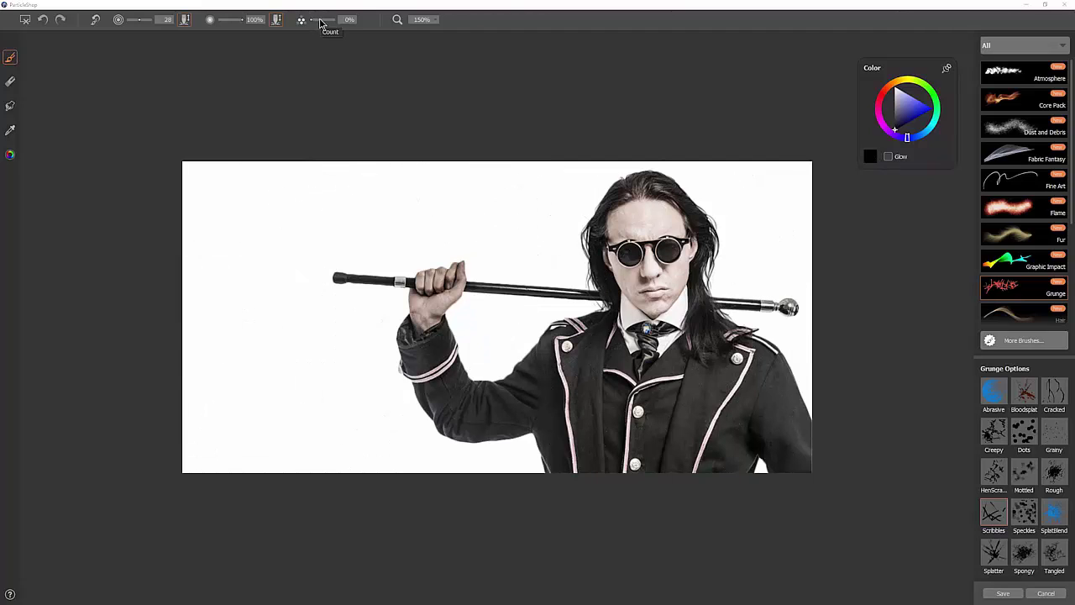
# Test black Scribbles strokes on the white background with different Count settings, and undo them.
pyautogui.click(319, 20)
pyautogui.moveTo(210, 239)
pyautogui.mouseDown()
pyautogui.moveTo(259, 228)
pyautogui.moveTo(231, 318)
pyautogui.moveTo(335, 185)
pyautogui.moveTo(404, 202)
pyautogui.moveTo(479, 189)
pyautogui.moveTo(496, 201)
pyautogui.moveTo(504, 252)
pyautogui.moveTo(538, 227)
pyautogui.moveTo(534, 205)
pyautogui.moveTo(537, 244)
pyautogui.moveTo(512, 240)
pyautogui.moveTo(502, 199)
pyautogui.moveTo(521, 221)
pyautogui.mouseUp()
pyautogui.click(314, 20)
pyautogui.moveTo(289, 327)
pyautogui.mouseDown()
pyautogui.moveTo(290, 403)
pyautogui.moveTo(320, 370)
pyautogui.moveTo(365, 382)
pyautogui.mouseUp()
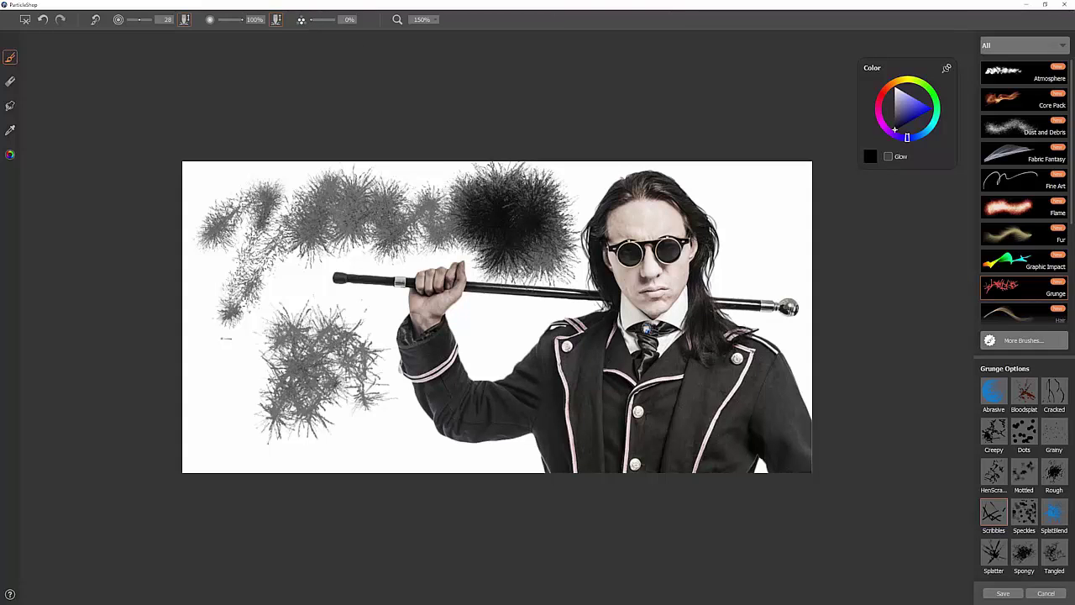
pyautogui.moveTo(227, 336)
pyautogui.mouseDown()
pyautogui.moveTo(226, 407)
pyautogui.moveTo(269, 332)
pyautogui.moveTo(319, 399)
pyautogui.mouseUp()
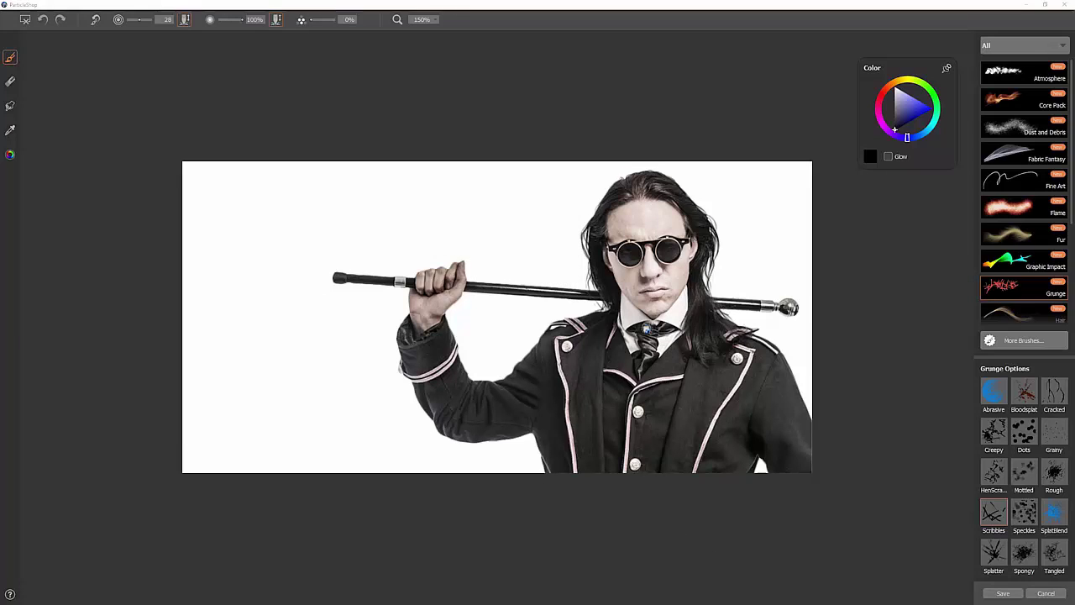
# Test black Speckles strokes over the man's coat and its lower edge, and undo the last stroke.
pyautogui.click(1027, 516)
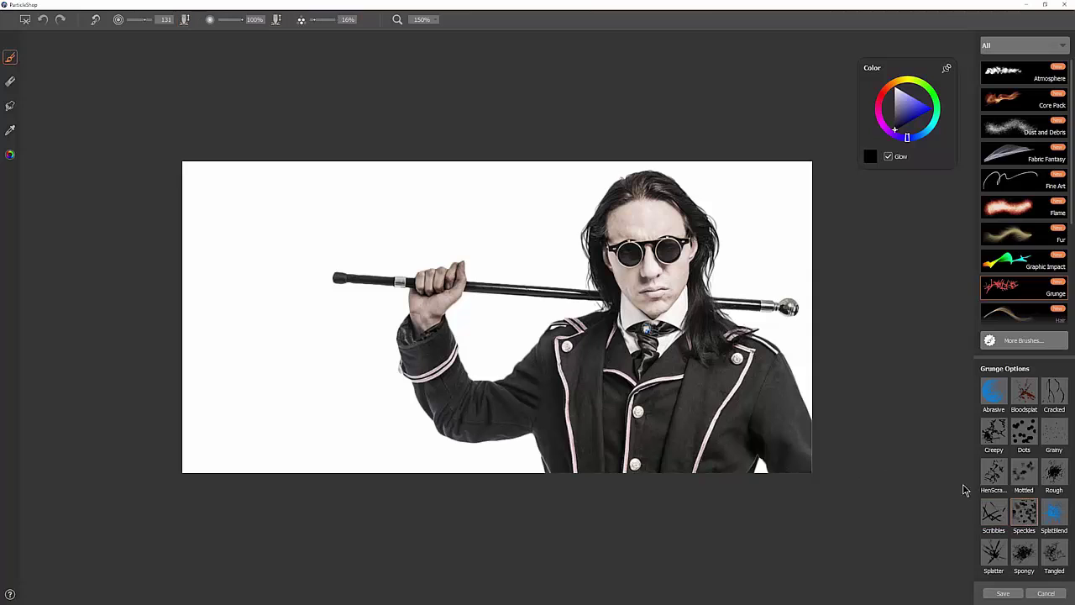
pyautogui.moveTo(494, 329)
pyautogui.mouseDown()
pyautogui.moveTo(535, 364)
pyautogui.moveTo(513, 402)
pyautogui.moveTo(591, 428)
pyautogui.moveTo(642, 480)
pyautogui.moveTo(723, 403)
pyautogui.moveTo(774, 437)
pyautogui.moveTo(736, 475)
pyautogui.moveTo(578, 445)
pyautogui.moveTo(376, 428)
pyautogui.moveTo(282, 308)
pyautogui.moveTo(252, 222)
pyautogui.moveTo(210, 317)
pyautogui.moveTo(436, 394)
pyautogui.moveTo(419, 239)
pyautogui.moveTo(424, 347)
pyautogui.moveTo(462, 278)
pyautogui.moveTo(462, 403)
pyautogui.moveTo(548, 437)
pyautogui.moveTo(568, 351)
pyautogui.moveTo(560, 231)
pyautogui.moveTo(736, 218)
pyautogui.moveTo(719, 231)
pyautogui.moveTo(697, 158)
pyautogui.moveTo(723, 345)
pyautogui.mouseUp()
pyautogui.moveTo(723, 345); pyautogui.dragTo(790, 437)
pyautogui.moveTo(620, 455)
pyautogui.mouseDown()
pyautogui.moveTo(658, 438)
pyautogui.moveTo(514, 462)
pyautogui.moveTo(536, 476)
pyautogui.mouseUp()
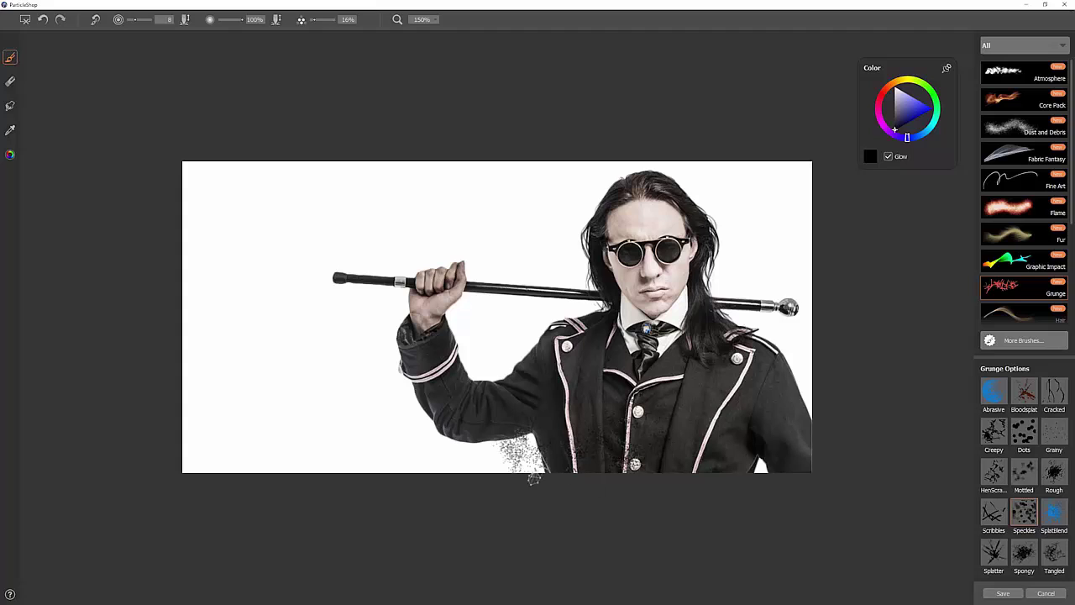
pyautogui.moveTo(558, 437); pyautogui.dragTo(574, 494)
pyautogui.moveTo(528, 445)
pyautogui.mouseDown()
pyautogui.moveTo(578, 428)
pyautogui.moveTo(590, 381)
pyautogui.moveTo(456, 369)
pyautogui.moveTo(545, 411)
pyautogui.moveTo(744, 454)
pyautogui.mouseUp()
pyautogui.hotkey('ctrl', 'z')
# Test blue Speckles strokes at size 94 over the coat and background with Count at 82% and 2%.
pyautogui.click(931, 108)
pyautogui.moveTo(672, 411)
pyautogui.mouseDown()
pyautogui.moveTo(697, 445)
pyautogui.moveTo(541, 437)
pyautogui.moveTo(733, 427)
pyautogui.moveTo(620, 458)
pyautogui.mouseUp()
pyautogui.moveTo(538, 420)
pyautogui.mouseDown()
pyautogui.moveTo(514, 361)
pyautogui.moveTo(483, 353)
pyautogui.moveTo(378, 496)
pyautogui.moveTo(402, 157)
pyautogui.moveTo(378, 277)
pyautogui.moveTo(319, 227)
pyautogui.moveTo(277, 252)
pyautogui.moveTo(529, 163)
pyautogui.moveTo(537, 173)
pyautogui.mouseUp()
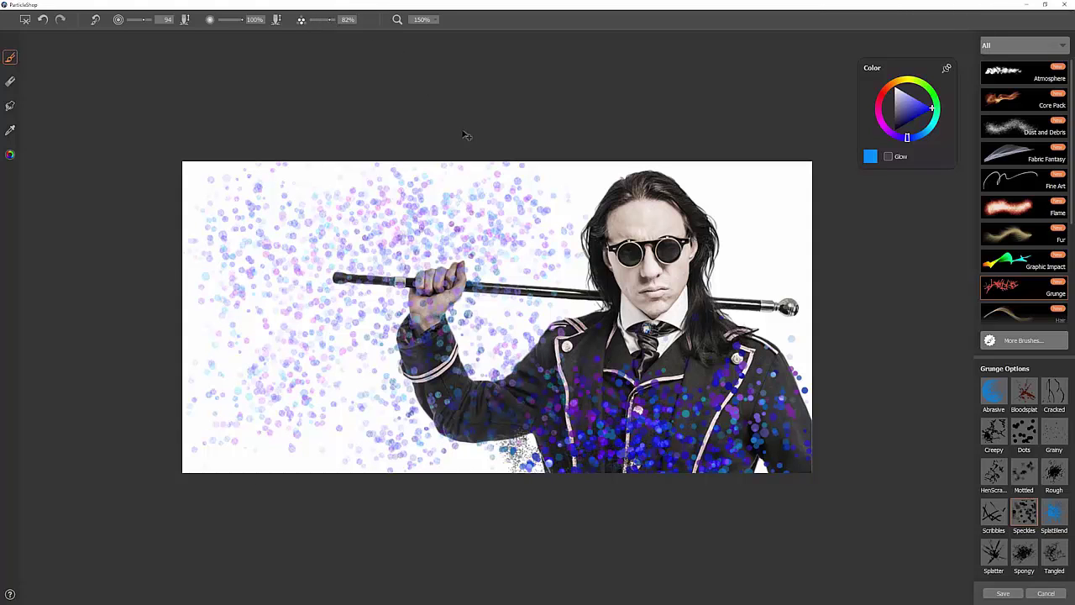
pyautogui.hotkey('ctrl', 'z')
pyautogui.hotkey('ctrl', 'z')
pyautogui.moveTo(248, 233)
pyautogui.mouseDown()
pyautogui.moveTo(256, 343)
pyautogui.moveTo(298, 271)
pyautogui.moveTo(364, 226)
pyautogui.moveTo(269, 281)
pyautogui.mouseUp()
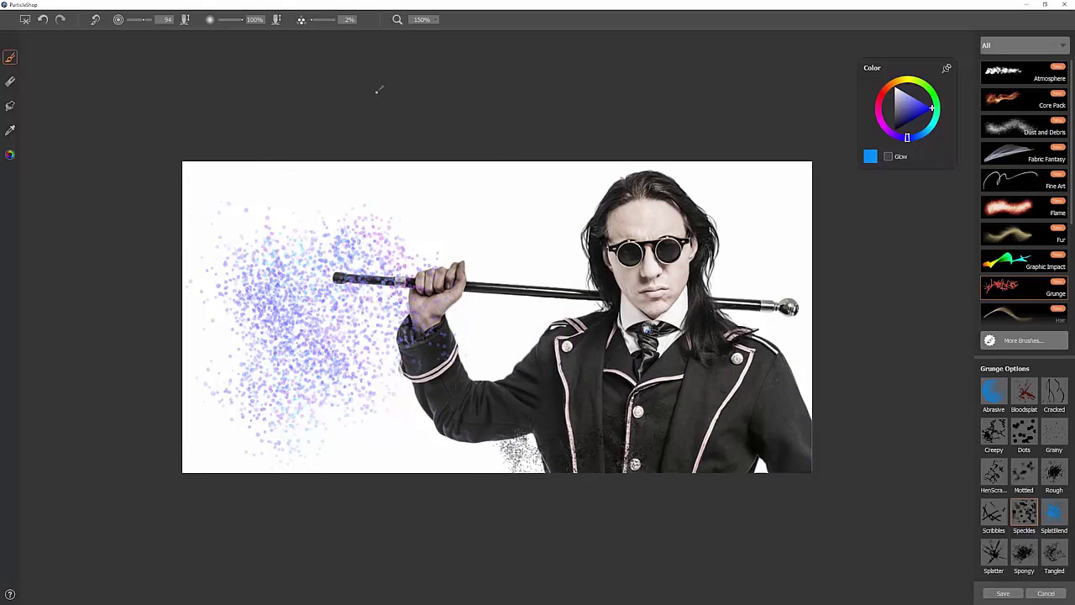
pyautogui.moveTo(460, 231)
pyautogui.mouseDown()
pyautogui.moveTo(495, 215)
pyautogui.moveTo(496, 312)
pyautogui.moveTo(408, 198)
pyautogui.mouseUp()
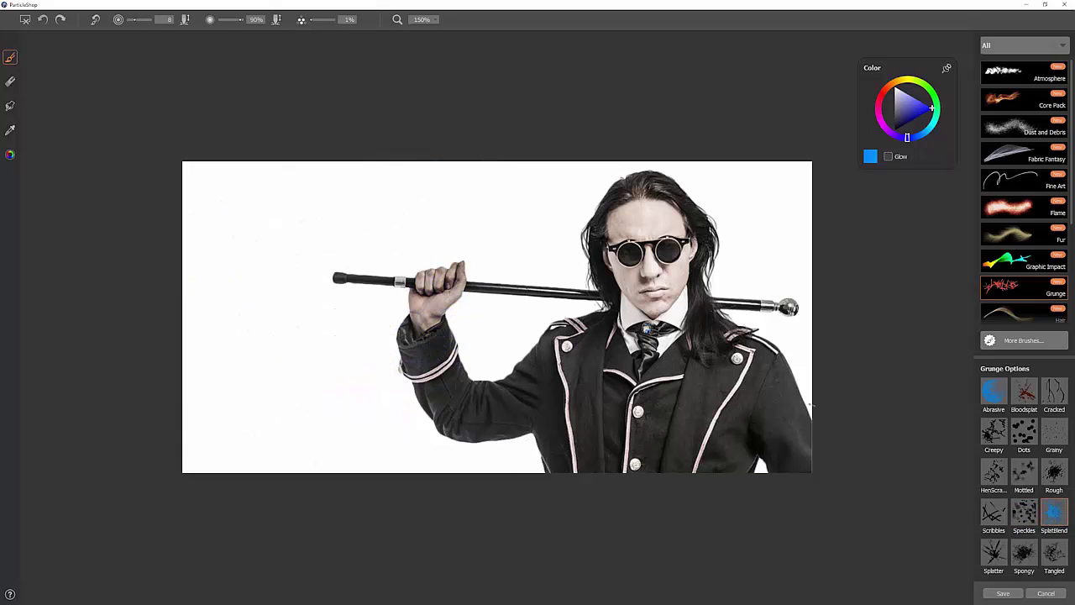
# Break up the man's hair, shoulders, hand, cane and coat with SplatBlend strokes, trying a larger brush on the chest.
pyautogui.moveTo(602, 214)
pyautogui.mouseDown()
pyautogui.moveTo(623, 181)
pyautogui.moveTo(645, 178)
pyautogui.moveTo(694, 222)
pyautogui.moveTo(738, 329)
pyautogui.moveTo(778, 378)
pyautogui.mouseUp()
pyautogui.moveTo(519, 380)
pyautogui.mouseDown()
pyautogui.moveTo(552, 346)
pyautogui.moveTo(475, 390)
pyautogui.moveTo(412, 331)
pyautogui.moveTo(429, 277)
pyautogui.moveTo(445, 269)
pyautogui.moveTo(454, 282)
pyautogui.moveTo(353, 279)
pyautogui.mouseUp()
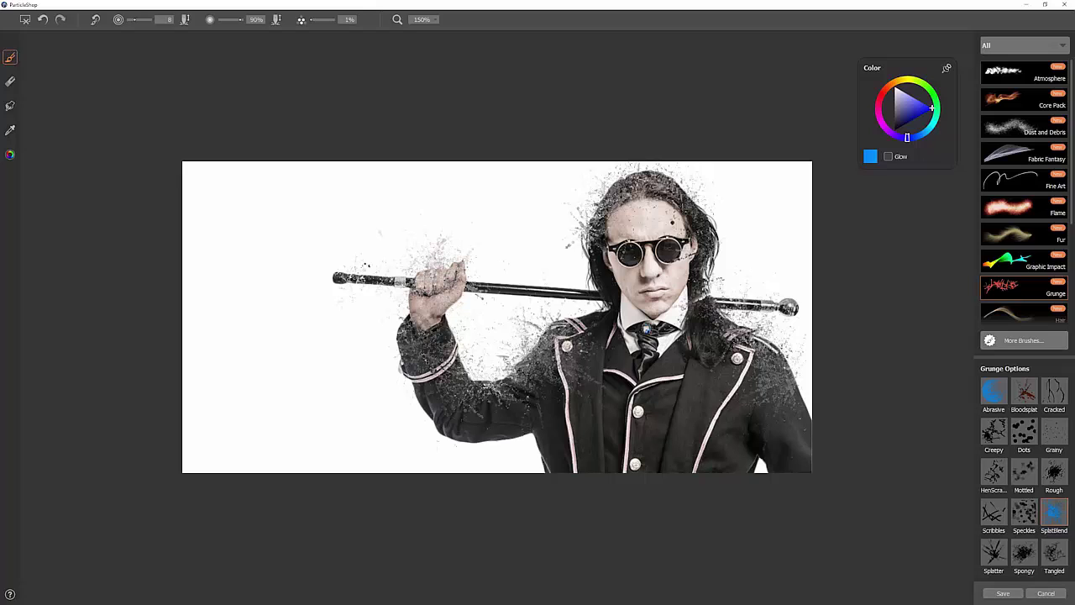
pyautogui.moveTo(537, 328); pyautogui.dragTo(597, 420)
pyautogui.moveTo(628, 363)
pyautogui.mouseDown()
pyautogui.moveTo(675, 362)
pyautogui.moveTo(588, 328)
pyautogui.moveTo(580, 378)
pyautogui.moveTo(608, 303)
pyautogui.moveTo(642, 308)
pyautogui.mouseUp()
pyautogui.hotkey('ctrl', 'z')
pyautogui.press('[')
pyautogui.moveTo(612, 296); pyautogui.dragTo(636, 256)
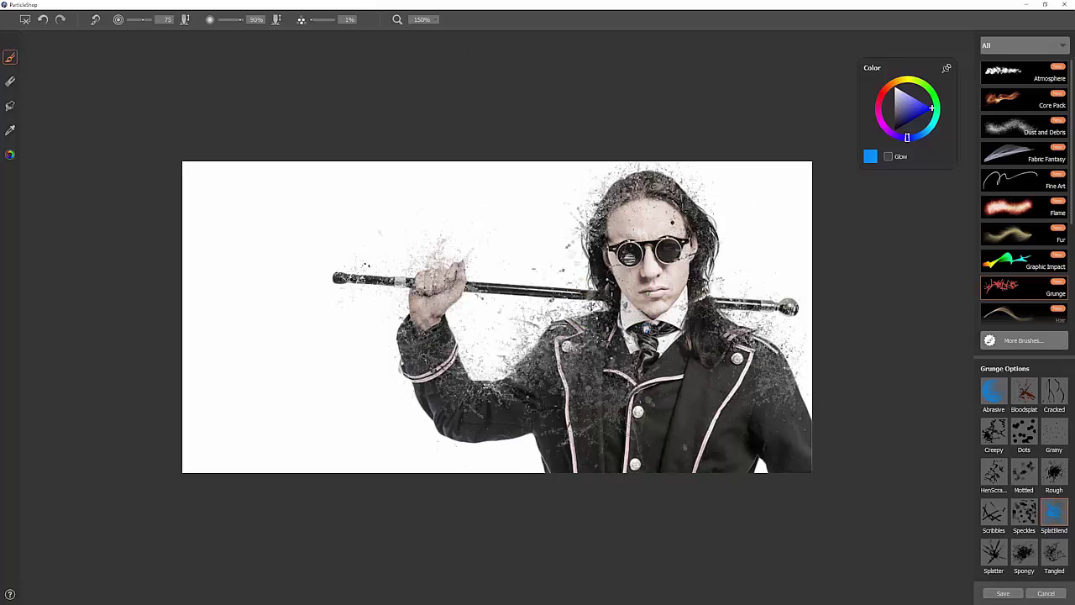
# Undo all SplatBlend strokes on the portrait.
pyautogui.hotkey('ctrl', 'z')
pyautogui.hotkey('ctrl', 'z')
pyautogui.hotkey('ctrl', 'z')
pyautogui.hotkey('ctrl', 'z')
pyautogui.hotkey('ctrl', 'z')
pyautogui.hotkey('ctrl', 'z')
# Add dark magenta Splatter bursts at size 8 to the white background beside the man's raised arm.
pyautogui.click(995, 555)
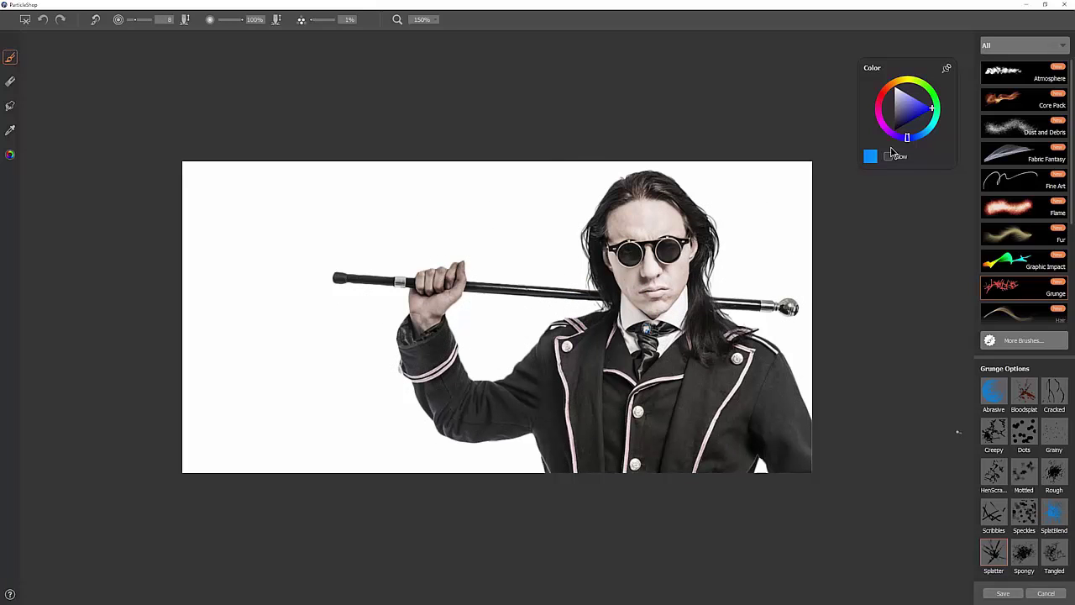
pyautogui.click(882, 116)
pyautogui.click(914, 120)
pyautogui.click(354, 204)
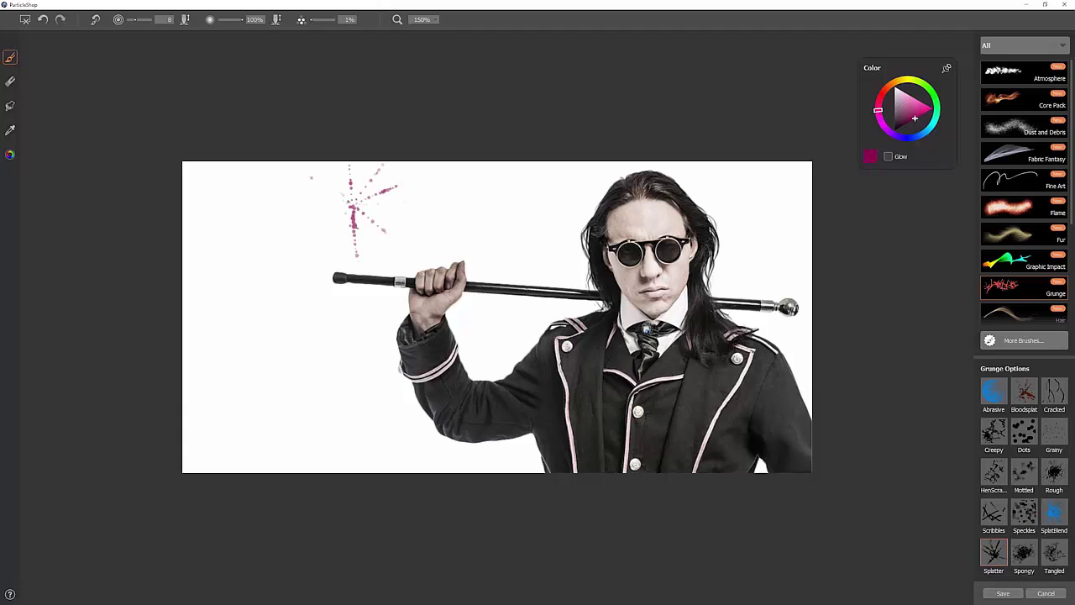
pyautogui.click(274, 250)
pyautogui.click(262, 338)
pyautogui.click(318, 349)
pyautogui.click(320, 408)
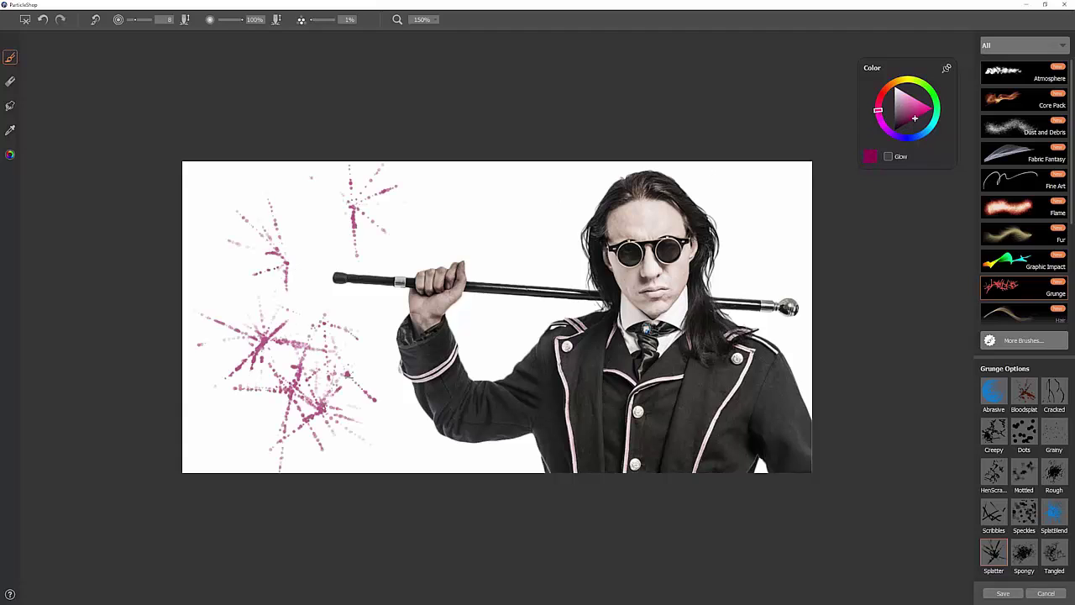
pyautogui.click(362, 368)
pyautogui.click(343, 331)
pyautogui.click(364, 348)
# Enlarge the Splatter brush to size 50 and cover the background around the cane and hand with magenta bursts.
pyautogui.moveTo(423, 215); pyautogui.dragTo(436, 244)
pyautogui.click(475, 225)
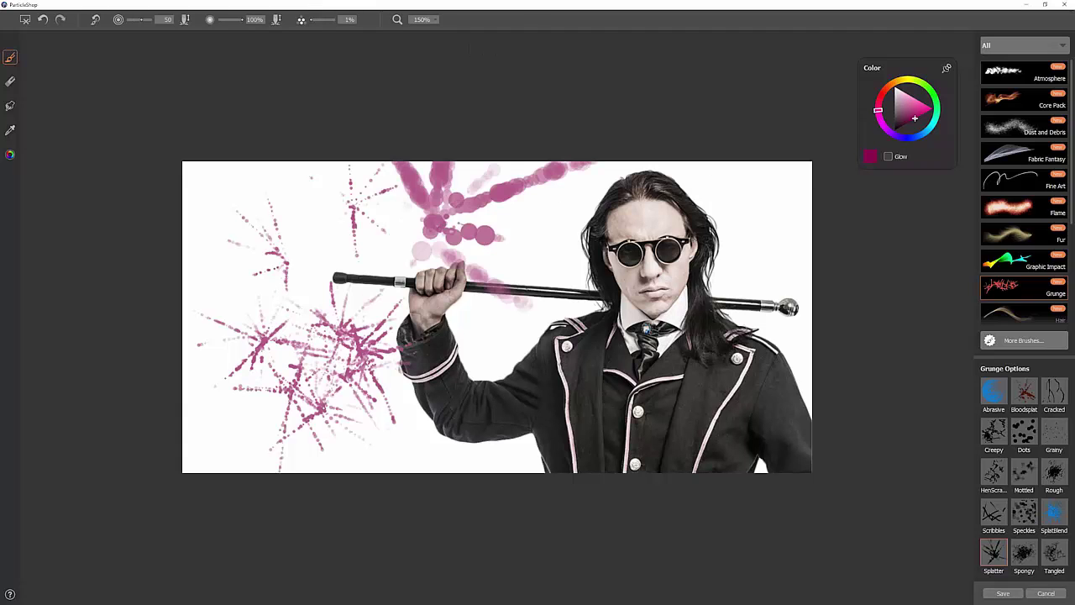
pyautogui.click(479, 235)
pyautogui.click(360, 242)
pyautogui.click(268, 288)
pyautogui.click(264, 375)
pyautogui.click(312, 394)
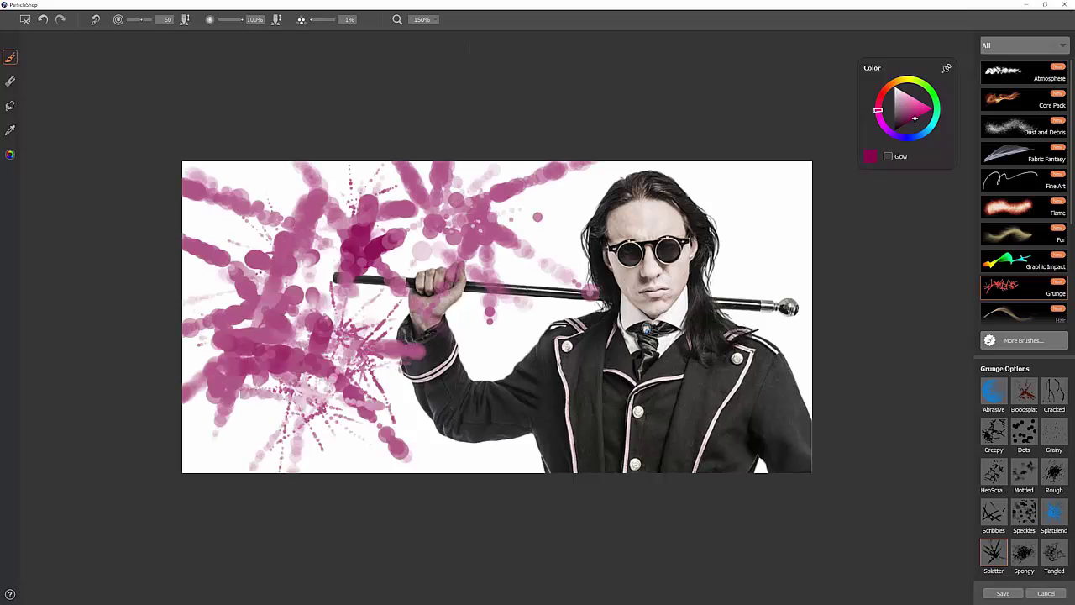
pyautogui.click(336, 392)
# Layer black Splatter bursts over the magenta ones around the hand and cane.
pyautogui.click(895, 130)
pyautogui.click(407, 266)
pyautogui.click(310, 333)
pyautogui.click(466, 261)
pyautogui.click(370, 412)
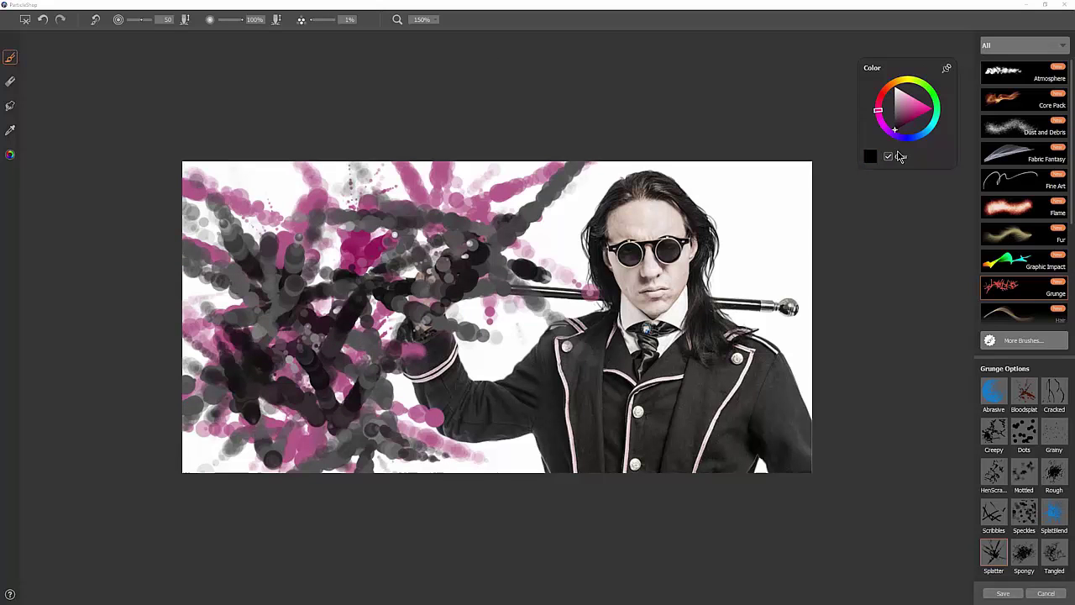
# Paint glowing bright magenta Splatter bursts at size 50 over the front of the man's dark coat.
pyautogui.click(931, 109)
pyautogui.click(641, 375)
pyautogui.click(609, 437)
pyautogui.click(626, 454)
pyautogui.click(660, 387)
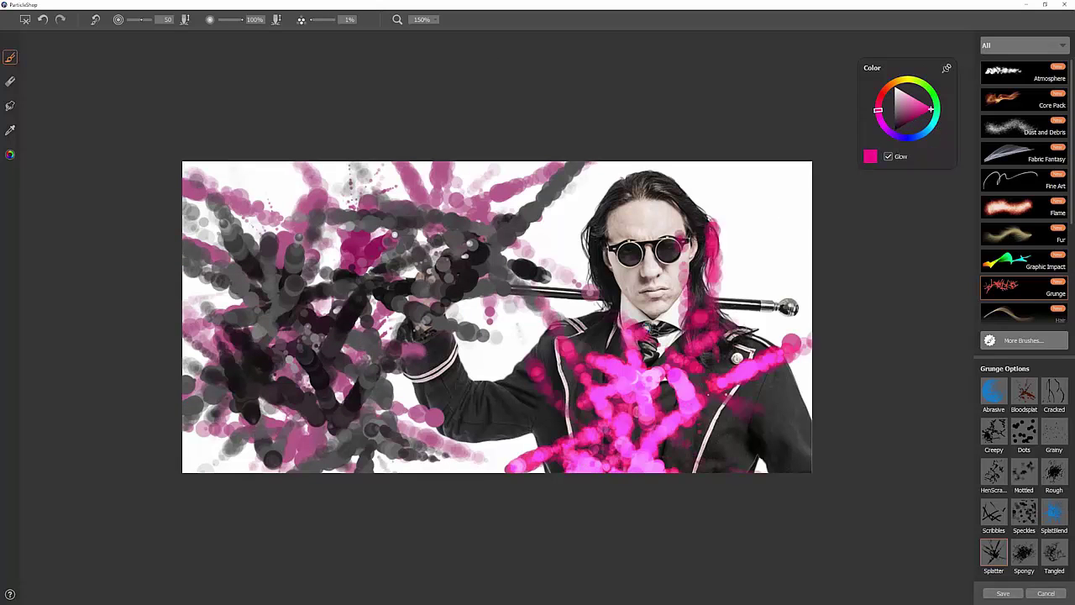
# Extend the glowing magenta Splatter bursts across the man's collar, shoulders, raised sleeve and lower coat.
pyautogui.click(752, 429)
pyautogui.click(730, 381)
pyautogui.click(672, 340)
pyautogui.click(573, 363)
pyautogui.click(470, 411)
pyautogui.click(416, 369)
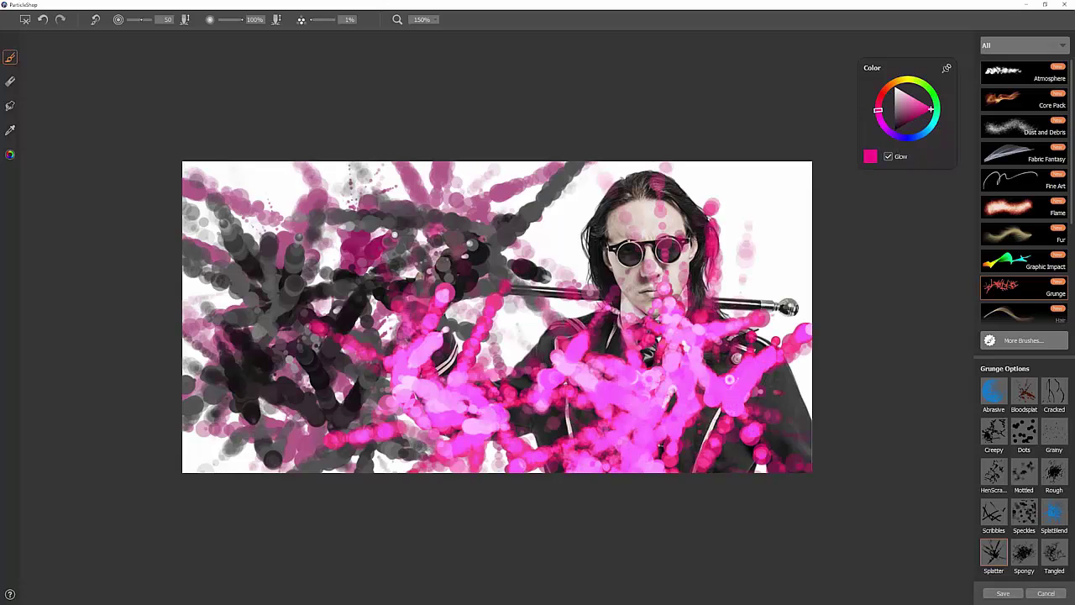
pyautogui.moveTo(789, 394); pyautogui.dragTo(714, 463)
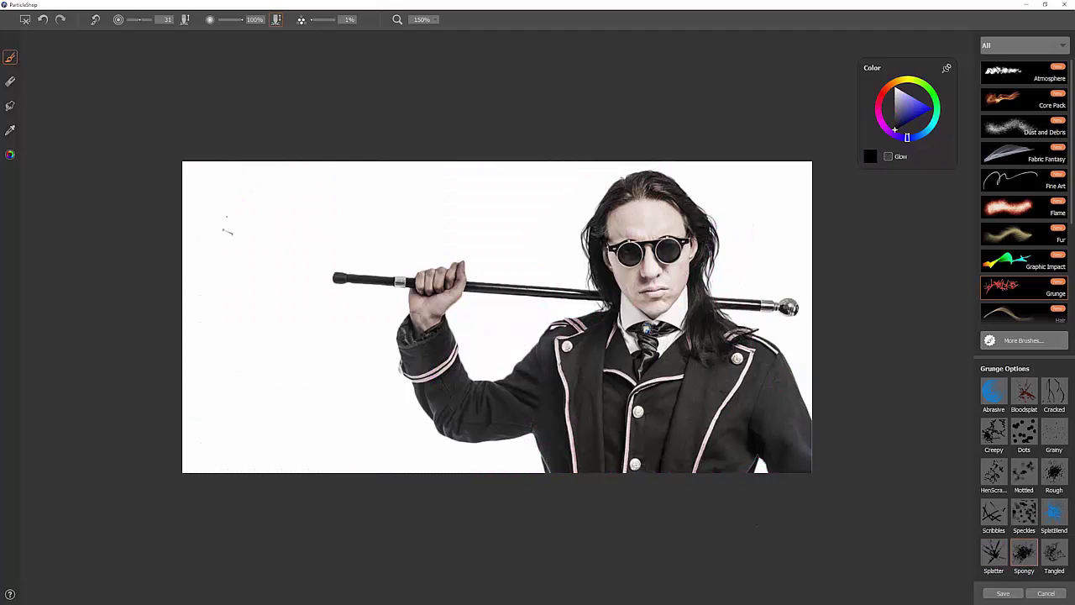
# Texture the white background on both sides of the man with black Spongy strokes at size 31, with Glow off.
pyautogui.moveTo(227, 231)
pyautogui.mouseDown()
pyautogui.moveTo(259, 215)
pyautogui.moveTo(215, 304)
pyautogui.moveTo(294, 206)
pyautogui.moveTo(336, 187)
pyautogui.moveTo(404, 211)
pyautogui.moveTo(220, 172)
pyautogui.moveTo(260, 394)
pyautogui.moveTo(223, 402)
pyautogui.moveTo(300, 418)
pyautogui.moveTo(258, 439)
pyautogui.moveTo(209, 338)
pyautogui.moveTo(311, 349)
pyautogui.mouseUp()
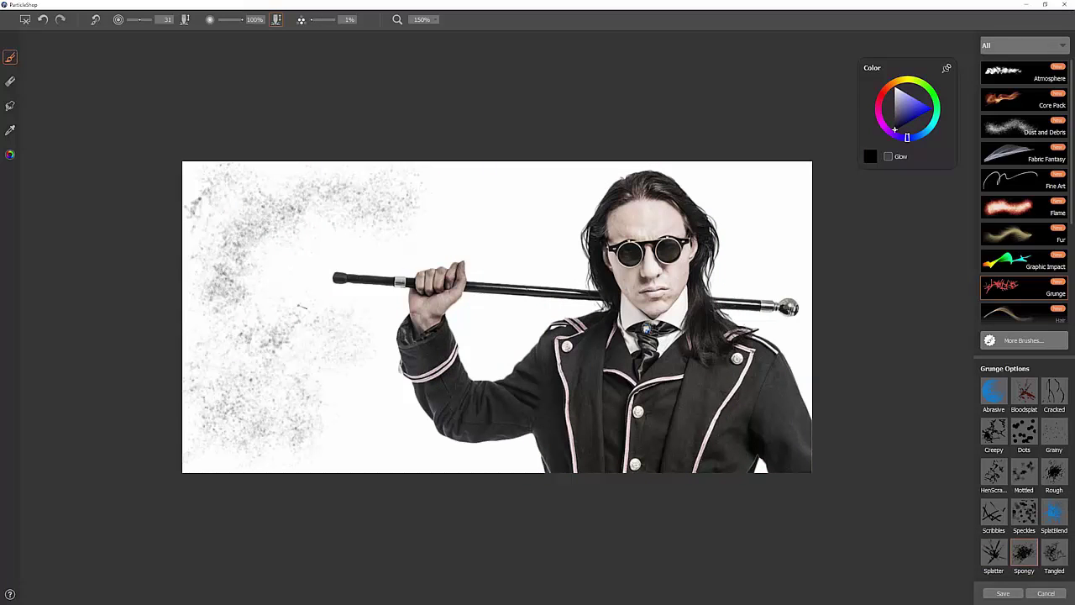
pyautogui.moveTo(302, 307)
pyautogui.mouseDown()
pyautogui.moveTo(339, 244)
pyautogui.moveTo(389, 246)
pyautogui.moveTo(437, 200)
pyautogui.mouseUp()
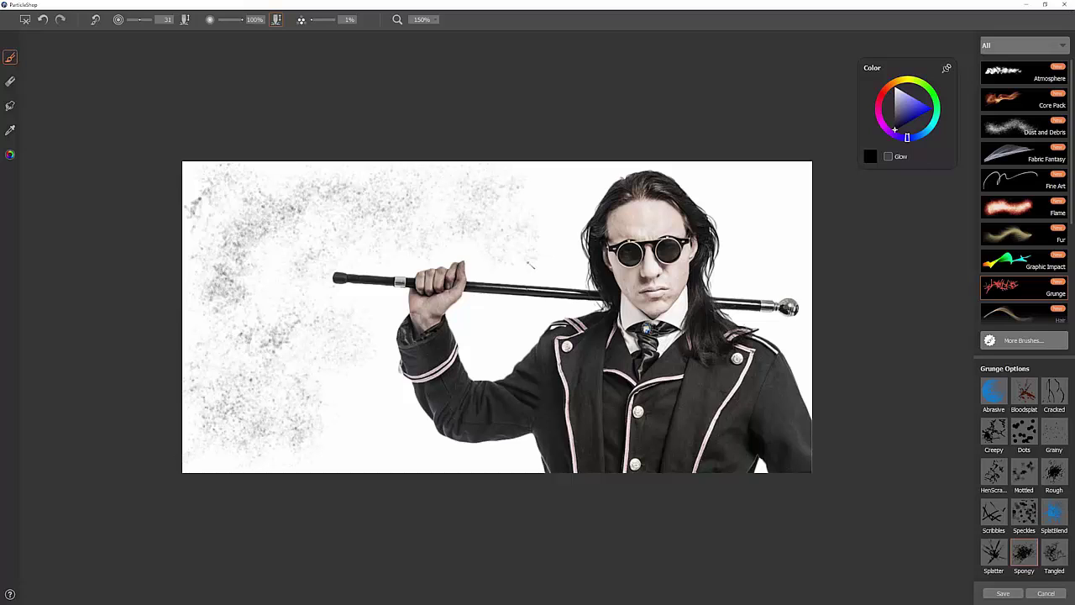
pyautogui.moveTo(480, 317); pyautogui.dragTo(519, 337)
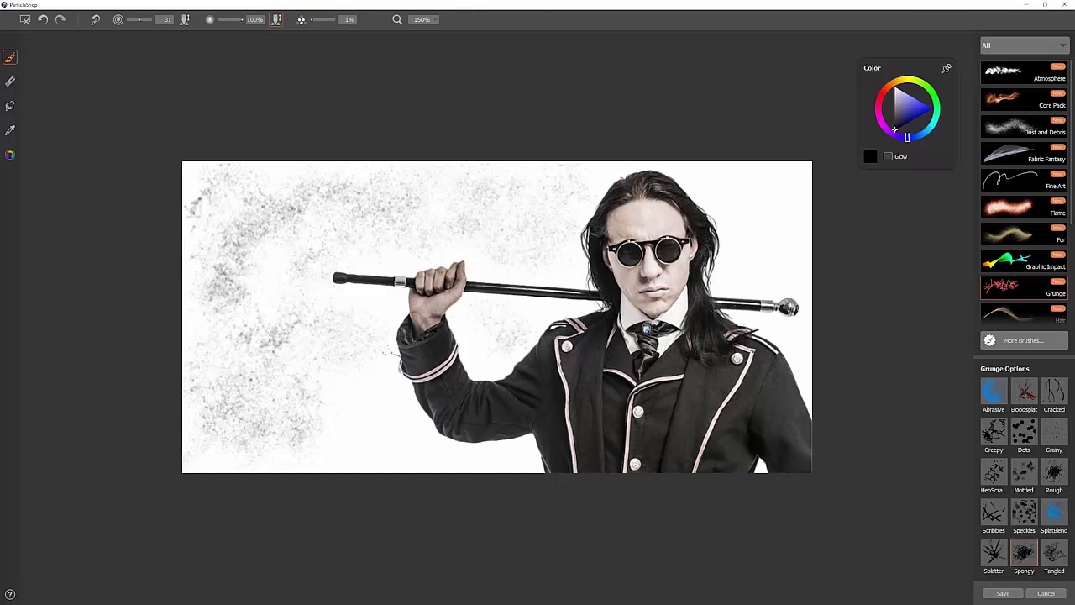
pyautogui.moveTo(391, 351)
pyautogui.mouseDown()
pyautogui.moveTo(347, 394)
pyautogui.moveTo(417, 433)
pyautogui.mouseUp()
pyautogui.moveTo(333, 450); pyautogui.dragTo(217, 213)
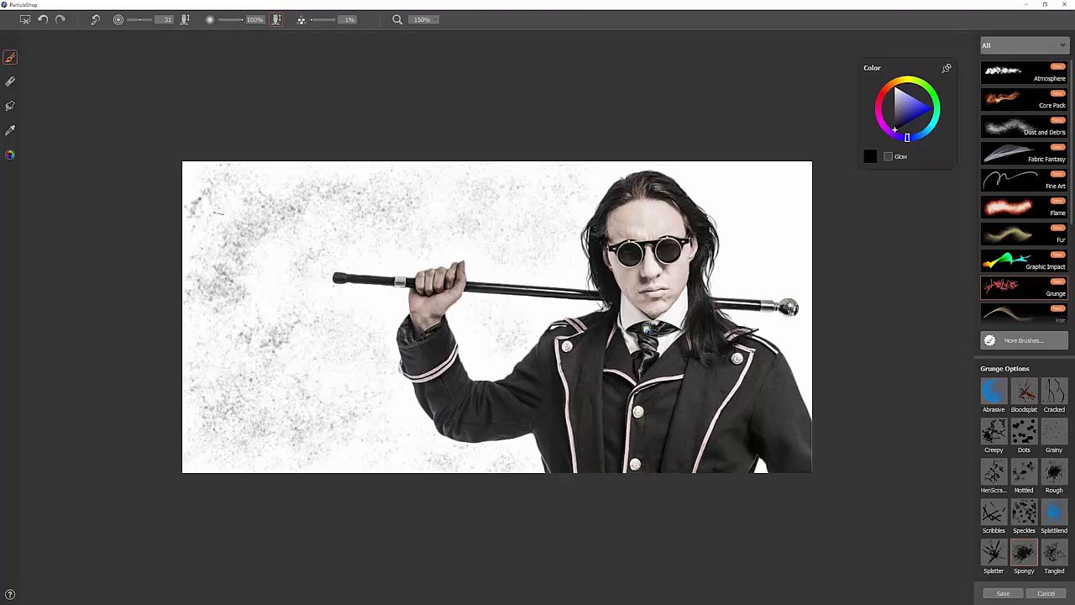
pyautogui.moveTo(779, 215)
pyautogui.mouseDown()
pyautogui.moveTo(742, 284)
pyautogui.moveTo(811, 187)
pyautogui.moveTo(724, 284)
pyautogui.moveTo(786, 321)
pyautogui.moveTo(794, 346)
pyautogui.mouseUp()
# Switch the Spongy brush to white and paint texture over the man's coat, raised sleeve and shoulder.
pyautogui.moveTo(908, 69); pyautogui.dragTo(896, 120)
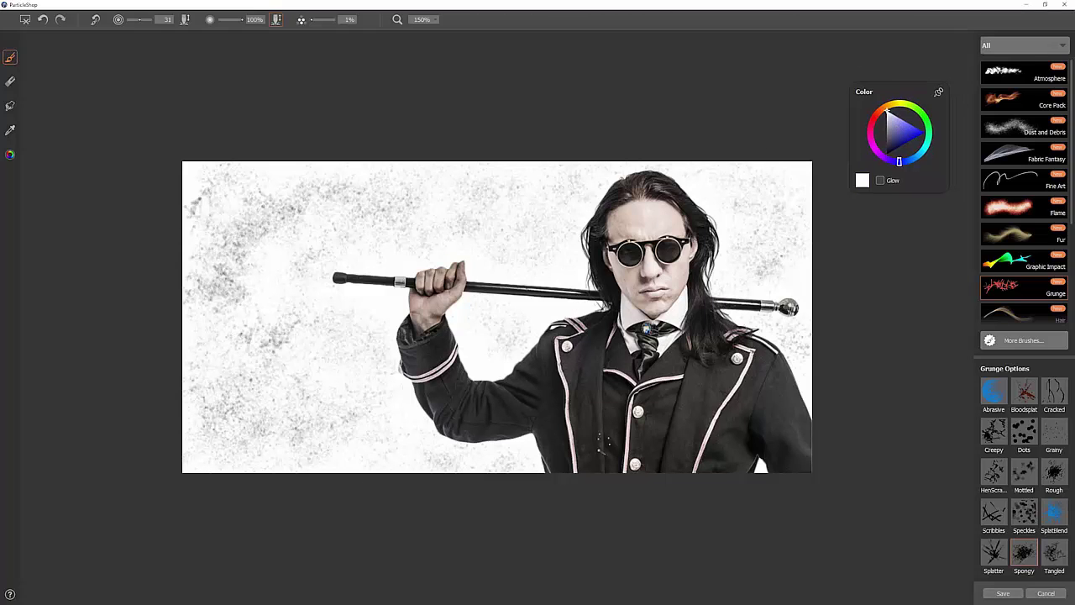
pyautogui.moveTo(601, 444)
pyautogui.mouseDown()
pyautogui.moveTo(592, 458)
pyautogui.moveTo(580, 437)
pyautogui.moveTo(710, 454)
pyautogui.moveTo(763, 432)
pyautogui.mouseUp()
pyautogui.moveTo(462, 394)
pyautogui.mouseDown()
pyautogui.moveTo(426, 361)
pyautogui.moveTo(430, 331)
pyautogui.mouseUp()
pyautogui.moveTo(578, 338)
pyautogui.mouseDown()
pyautogui.moveTo(606, 375)
pyautogui.moveTo(636, 378)
pyautogui.mouseUp()
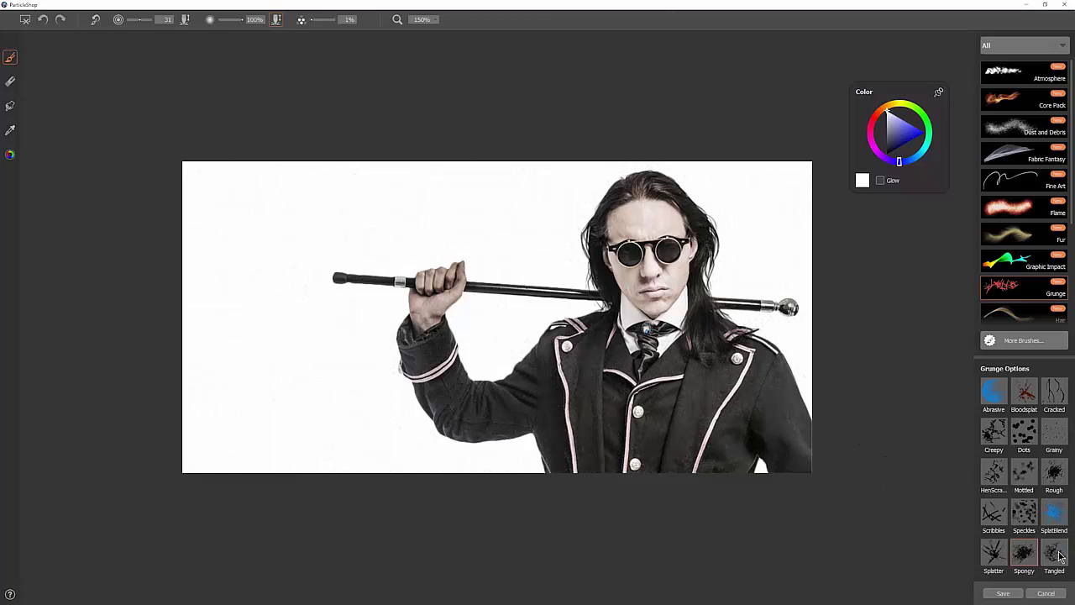
# Paint glowing blue Tangled strokes at size 18 along the cane and over the man's shoulder and upper sleeve beside the cane's knob.
pyautogui.click(1057, 555)
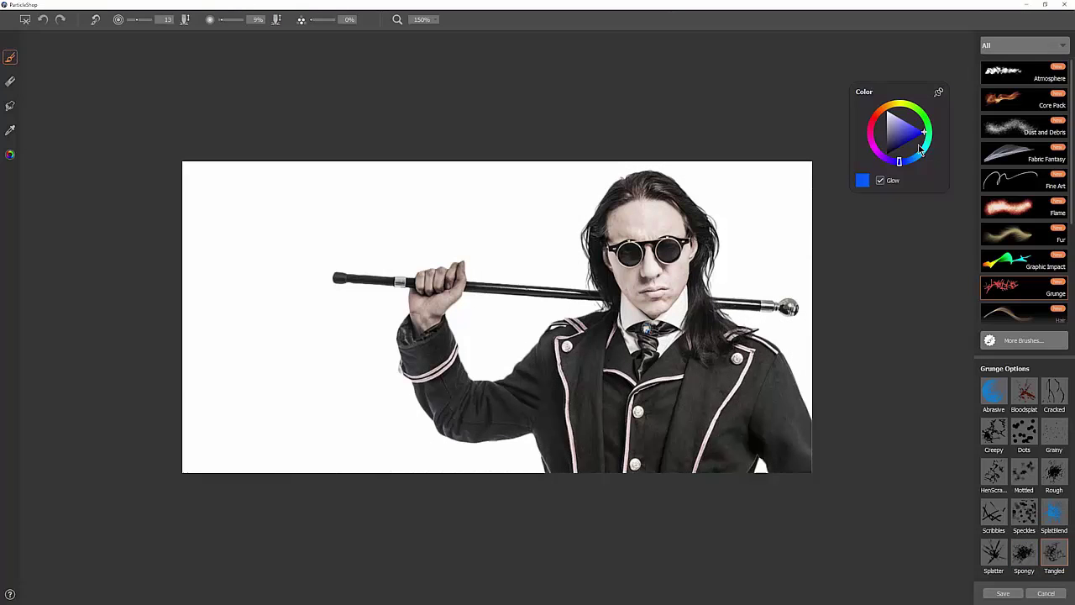
pyautogui.moveTo(591, 404)
pyautogui.mouseDown()
pyautogui.moveTo(618, 445)
pyautogui.moveTo(702, 437)
pyautogui.moveTo(764, 387)
pyautogui.moveTo(549, 423)
pyautogui.moveTo(437, 401)
pyautogui.moveTo(420, 411)
pyautogui.moveTo(546, 328)
pyautogui.moveTo(661, 452)
pyautogui.mouseUp()
pyautogui.click(863, 180)
pyautogui.moveTo(731, 313)
pyautogui.mouseDown()
pyautogui.moveTo(761, 299)
pyautogui.moveTo(789, 307)
pyautogui.moveTo(324, 273)
pyautogui.moveTo(495, 294)
pyautogui.moveTo(592, 269)
pyautogui.mouseUp()
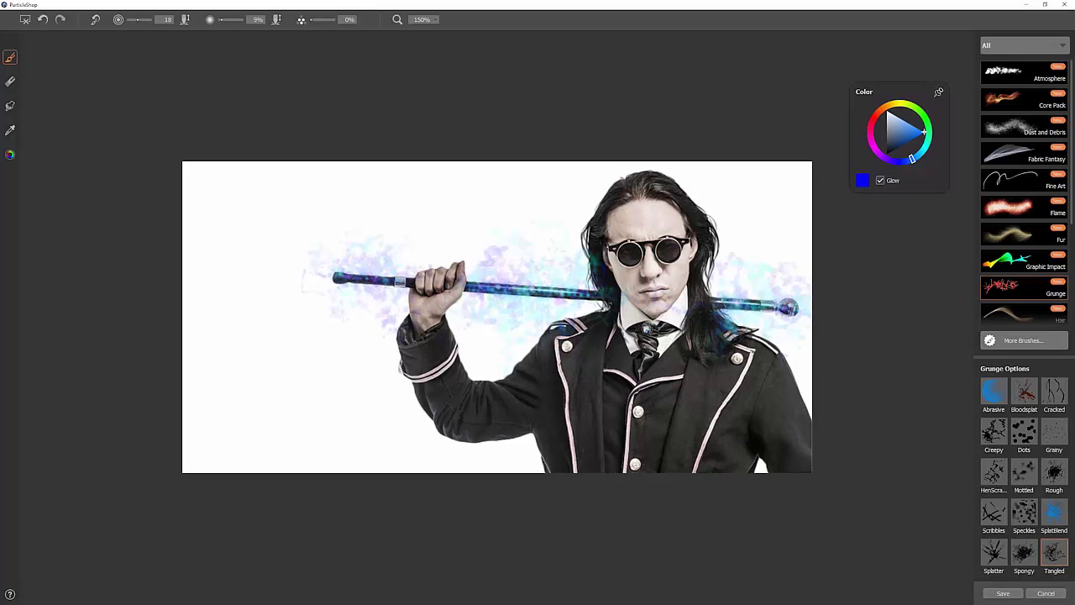
pyautogui.moveTo(740, 302)
pyautogui.mouseDown()
pyautogui.moveTo(817, 311)
pyautogui.moveTo(756, 344)
pyautogui.moveTo(745, 398)
pyautogui.mouseUp()
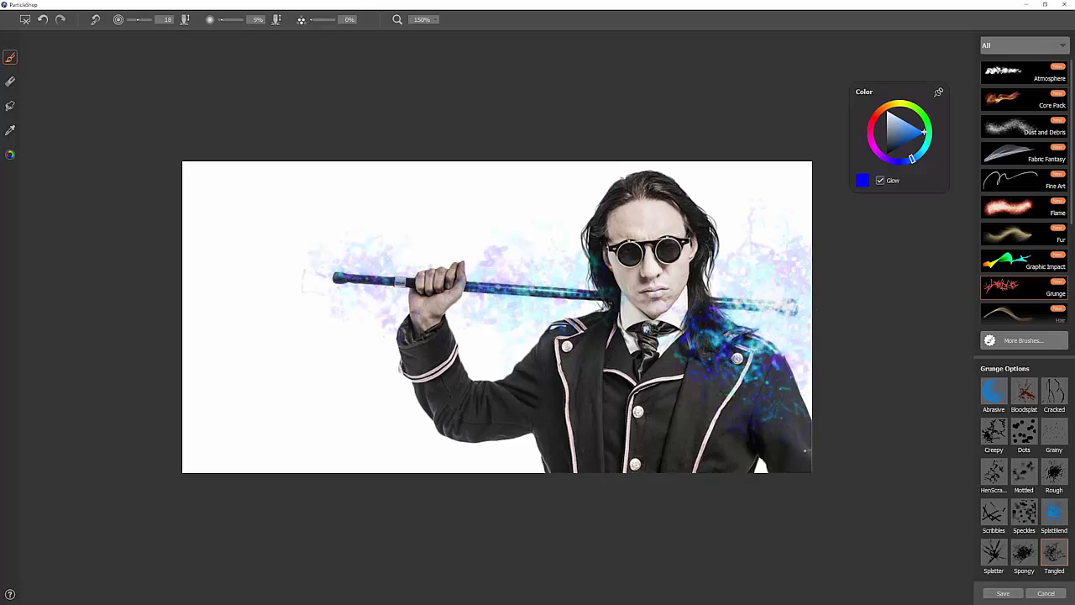